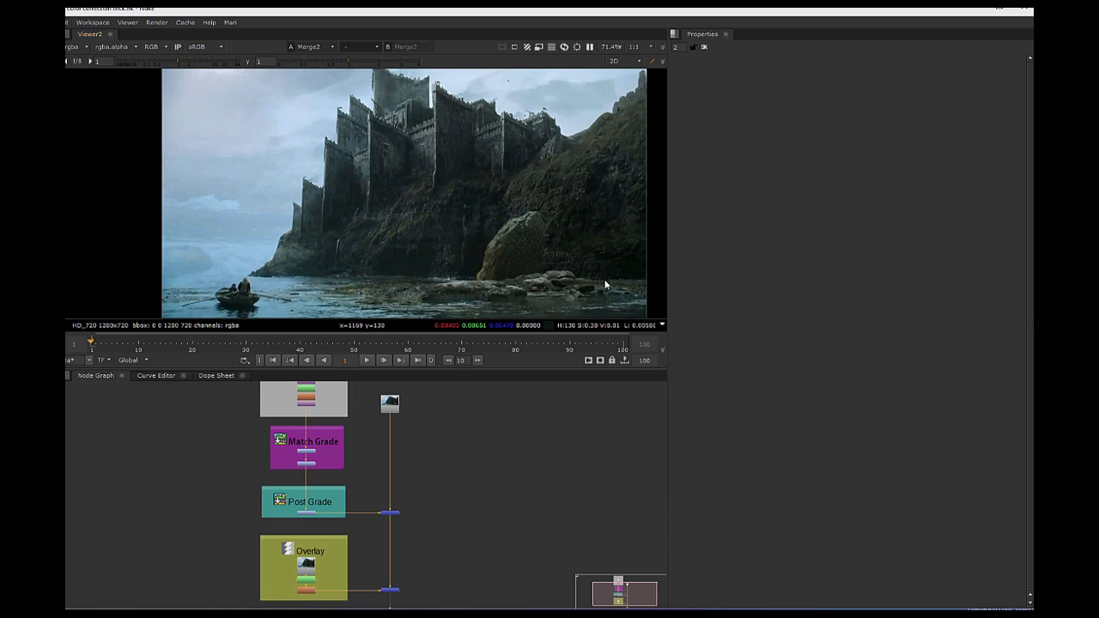
pyautogui.middleClick(605, 285)
pyautogui.scroll(2, 442, 285)
pyautogui.moveTo(413, 269); pyautogui.dragTo(526, 329, button='middle')
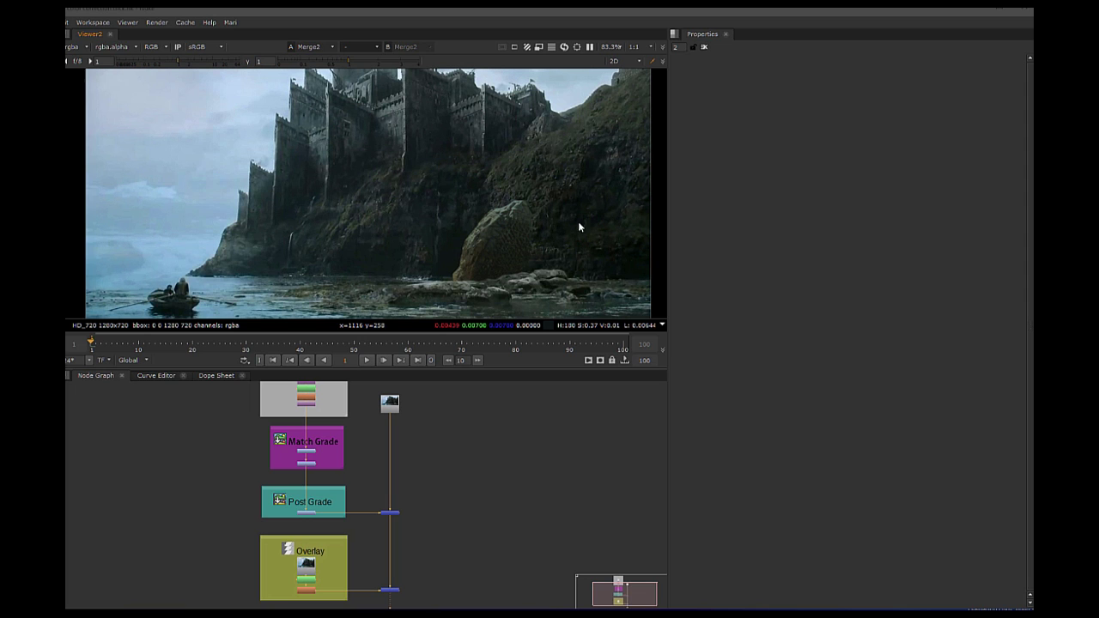
pyautogui.moveTo(221, 430); pyautogui.dragTo(364, 531)
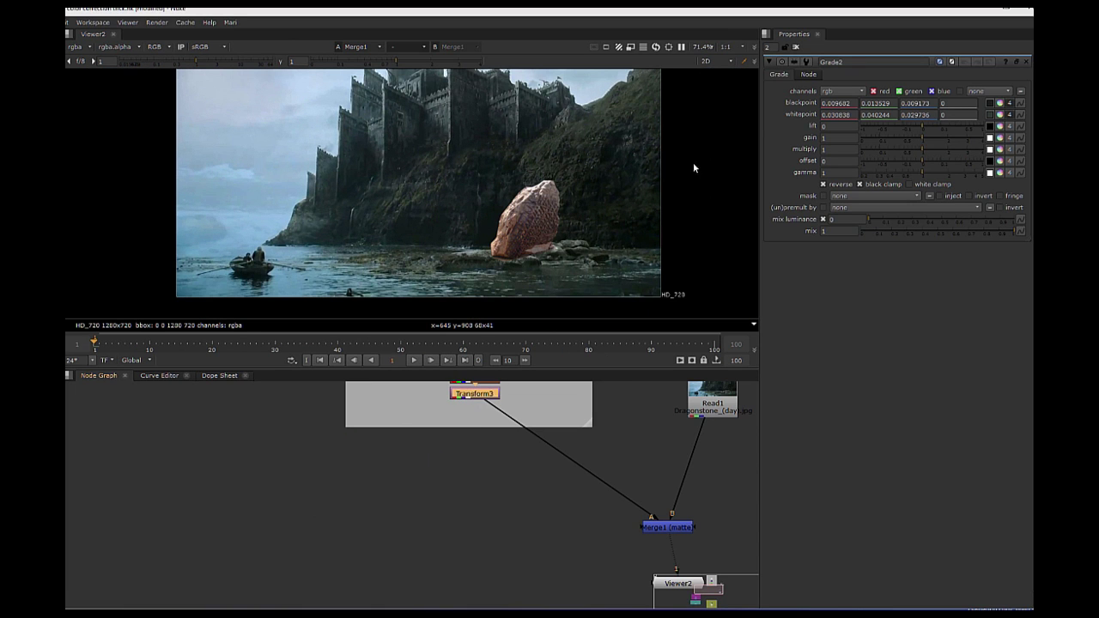
# Step: Insert a Grade node named Rock_Sample after Transform3 and turn off its black clamp
pyautogui.moveTo(438, 171); pyautogui.dragTo(424, 194, button='middle')
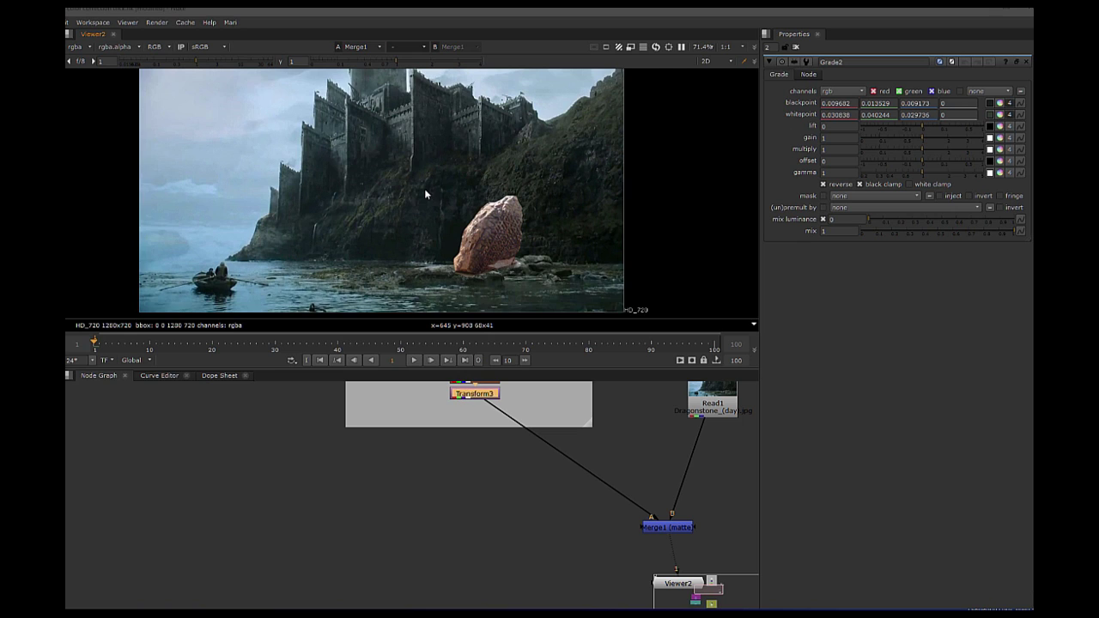
pyautogui.scroll(1, 424, 194)
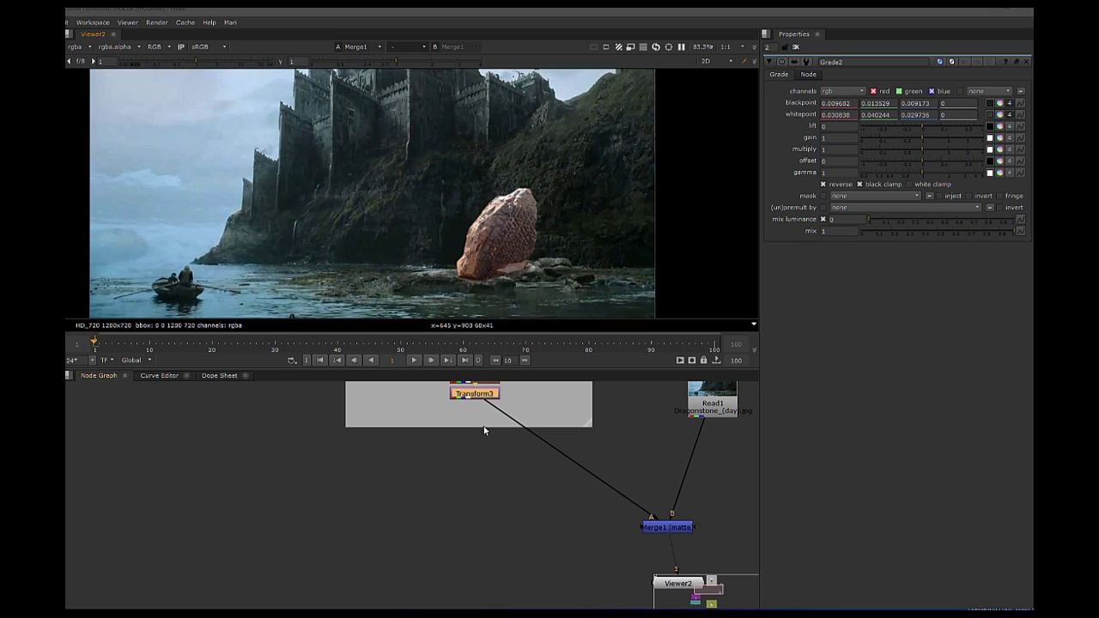
pyautogui.press('g')
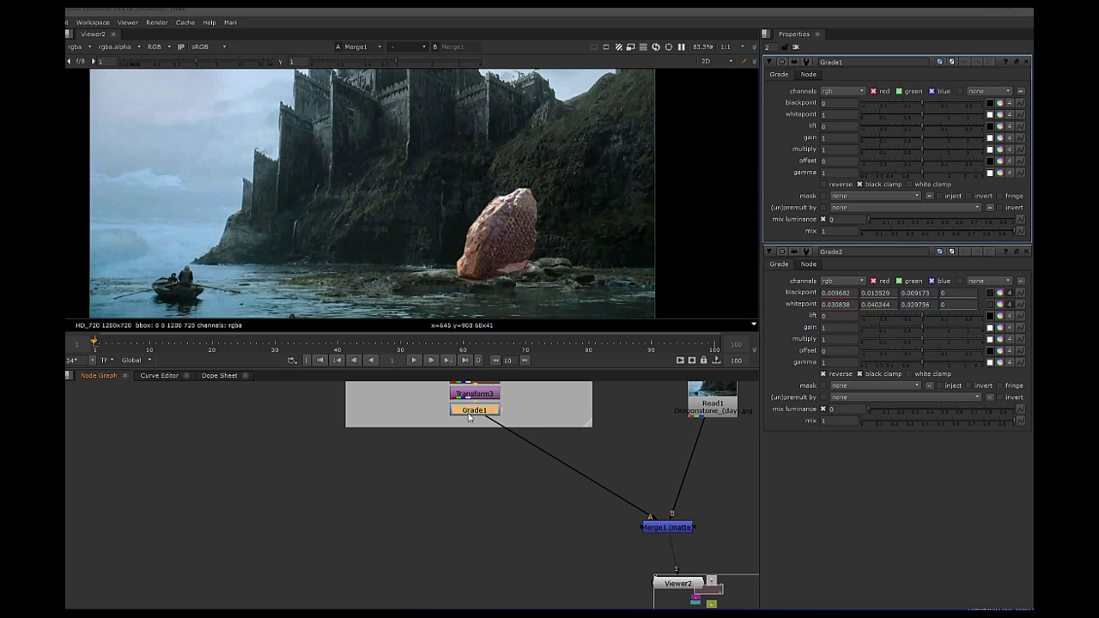
pyautogui.moveTo(469, 418); pyautogui.dragTo(469, 489)
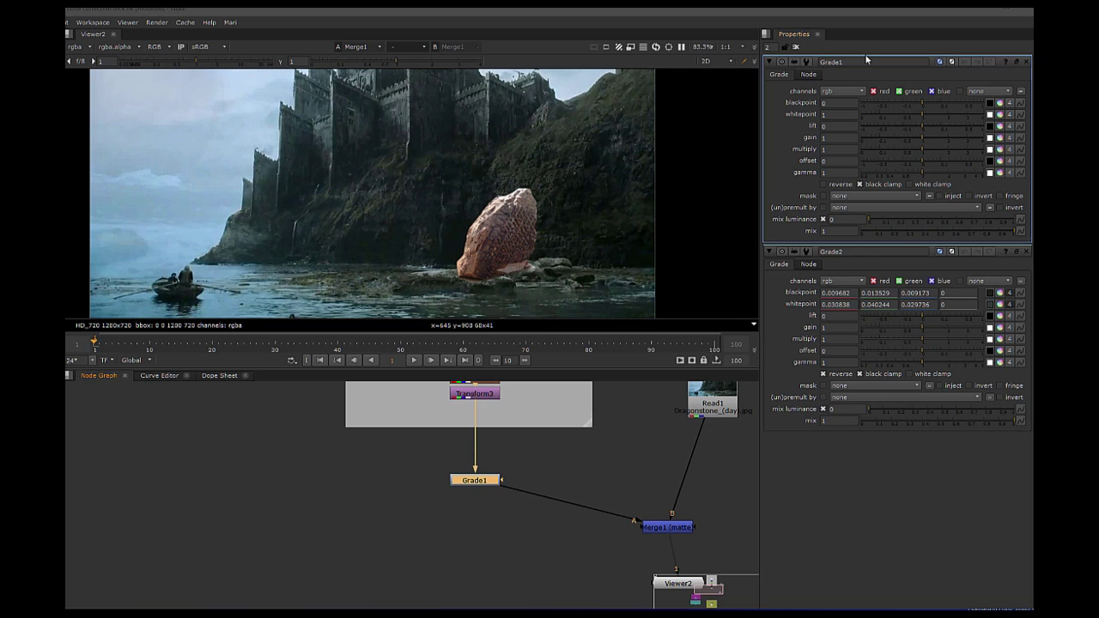
pyautogui.doubleClick(866, 59)
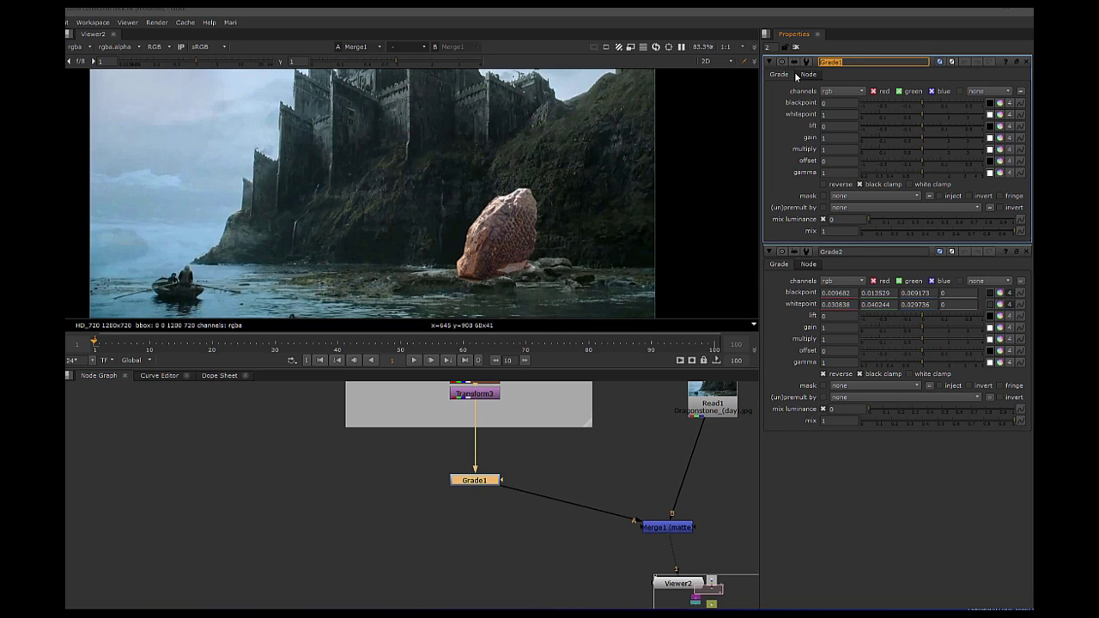
pyautogui.write('Rock_Sample')
pyautogui.press('Return')
pyautogui.scroll(2, 492, 474)
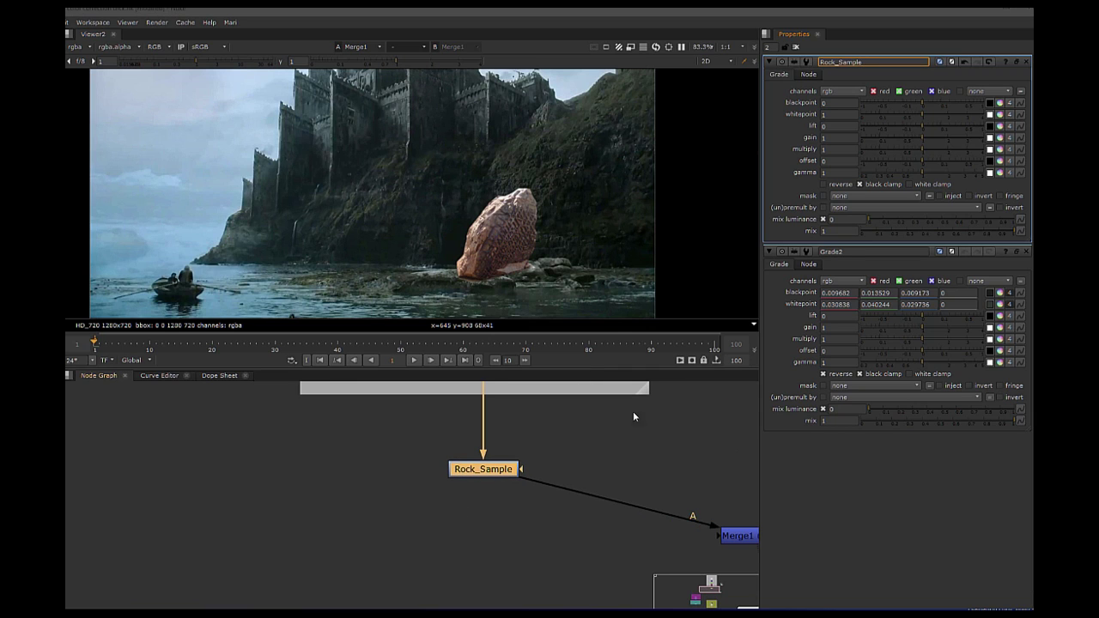
pyautogui.click(859, 184)
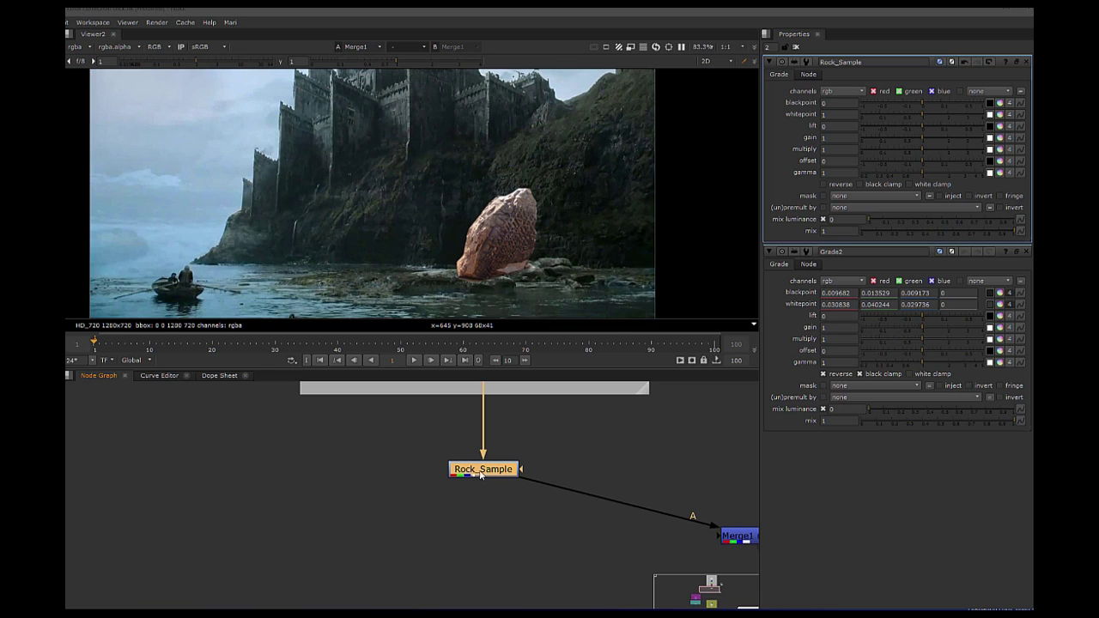
# Step: Insert a second Grade node after Rock_Sample and name it Background_Sample
pyautogui.press('g')
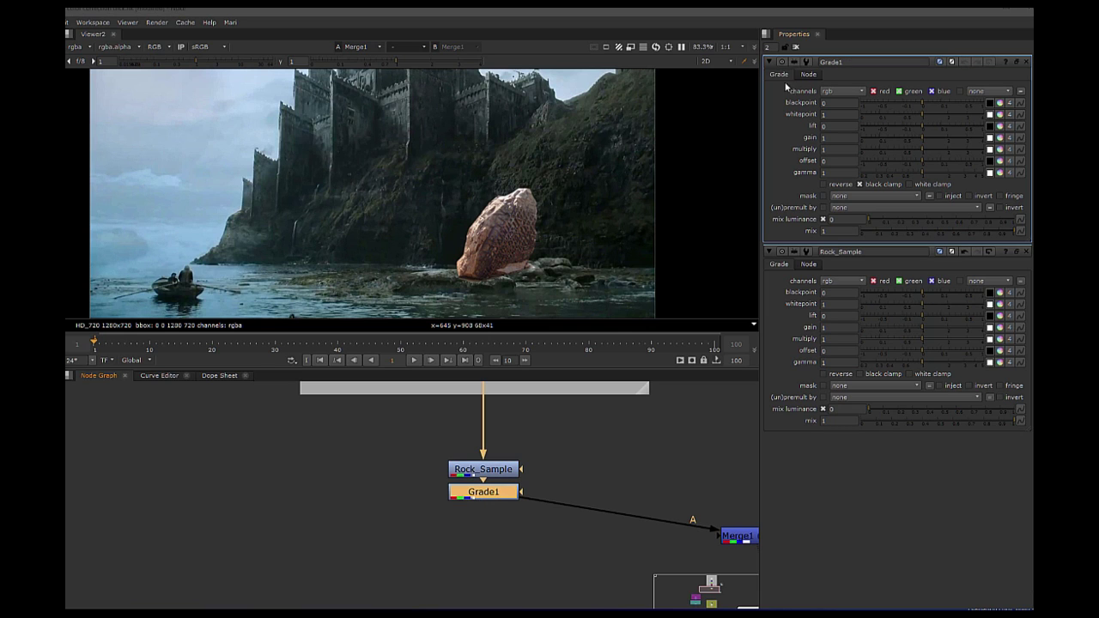
pyautogui.moveTo(846, 62); pyautogui.dragTo(787, 75)
pyautogui.write('B')
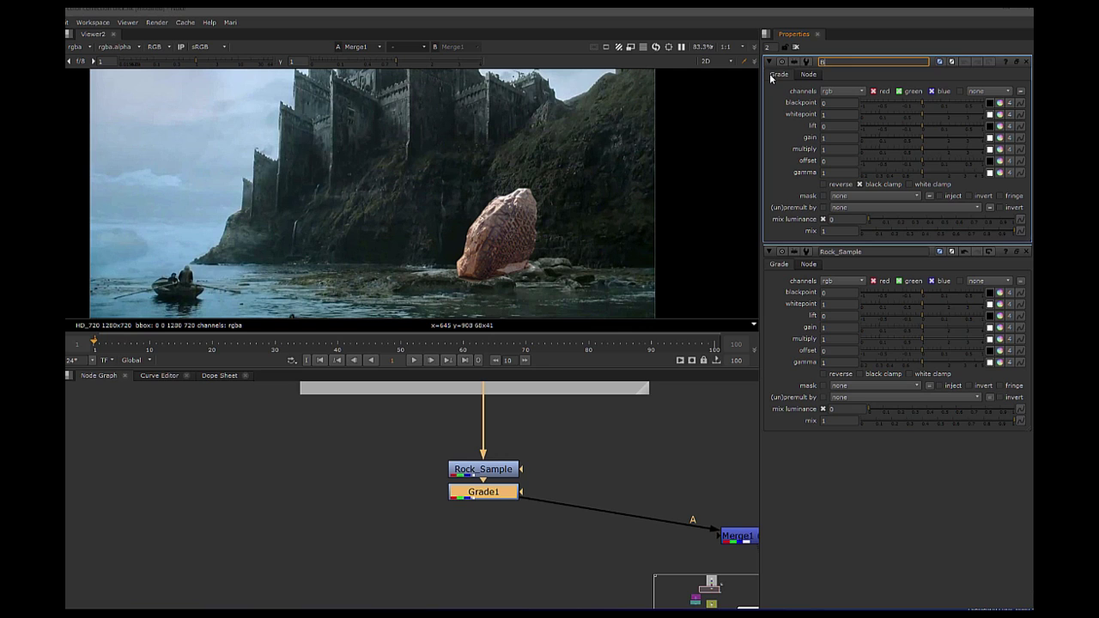
pyautogui.write('ackground_Sample')
pyautogui.press('Return')
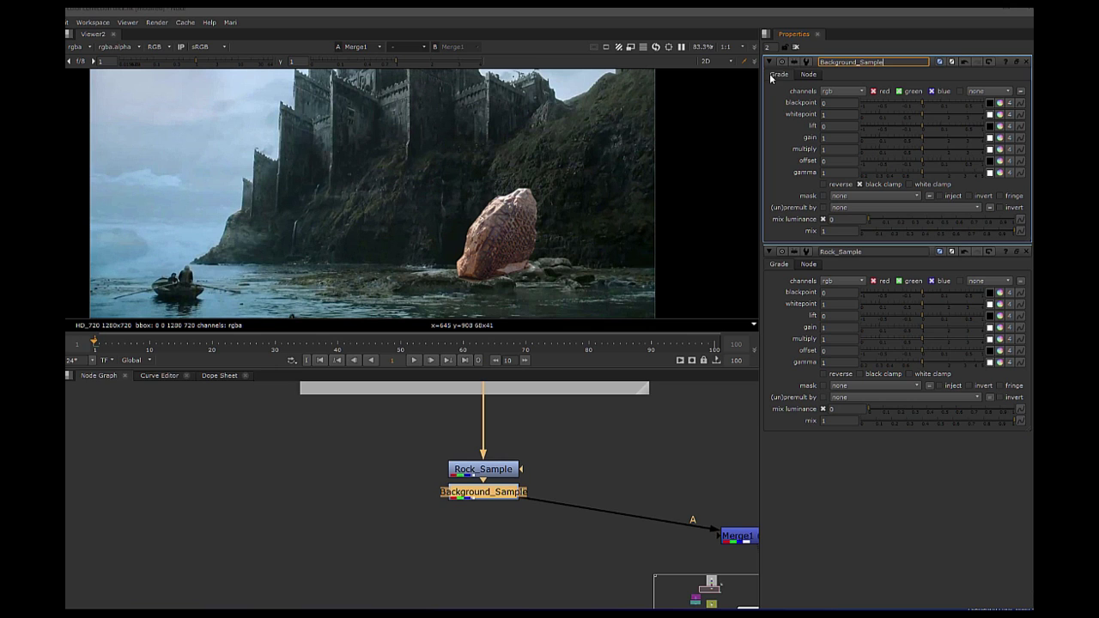
# Step: Move Background_Sample slightly down from Rock_Sample and enable its reverse option
pyautogui.scroll(-7, 437, 470)
pyautogui.scroll(3, 481, 486)
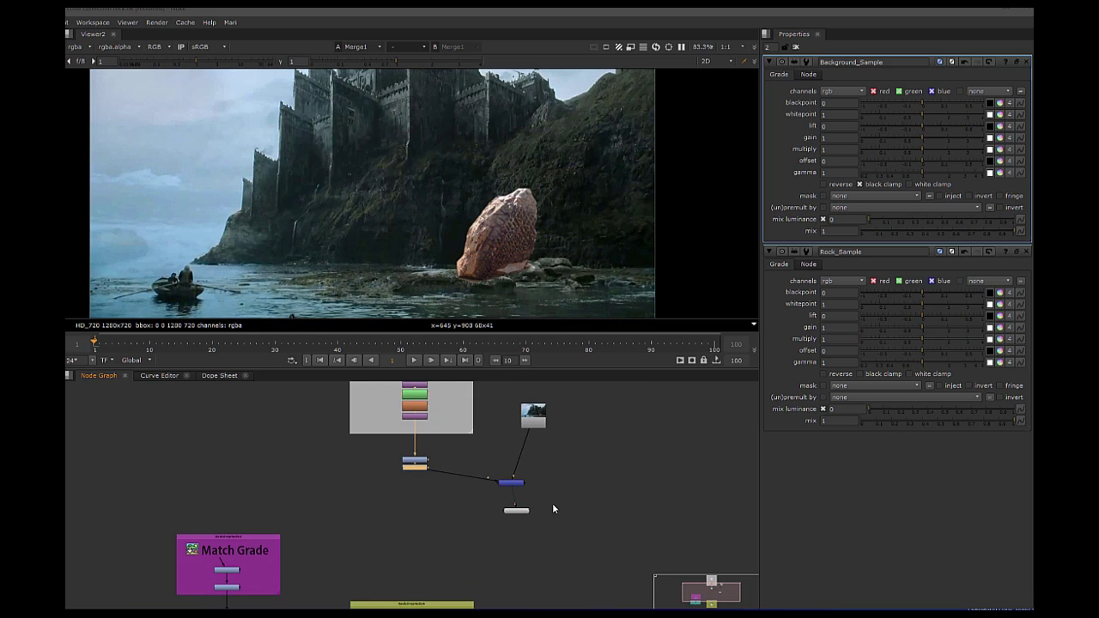
pyautogui.scroll(4, 552, 503)
pyautogui.moveTo(296, 442); pyautogui.dragTo(466, 491, button='middle')
pyautogui.scroll(2, 366, 475)
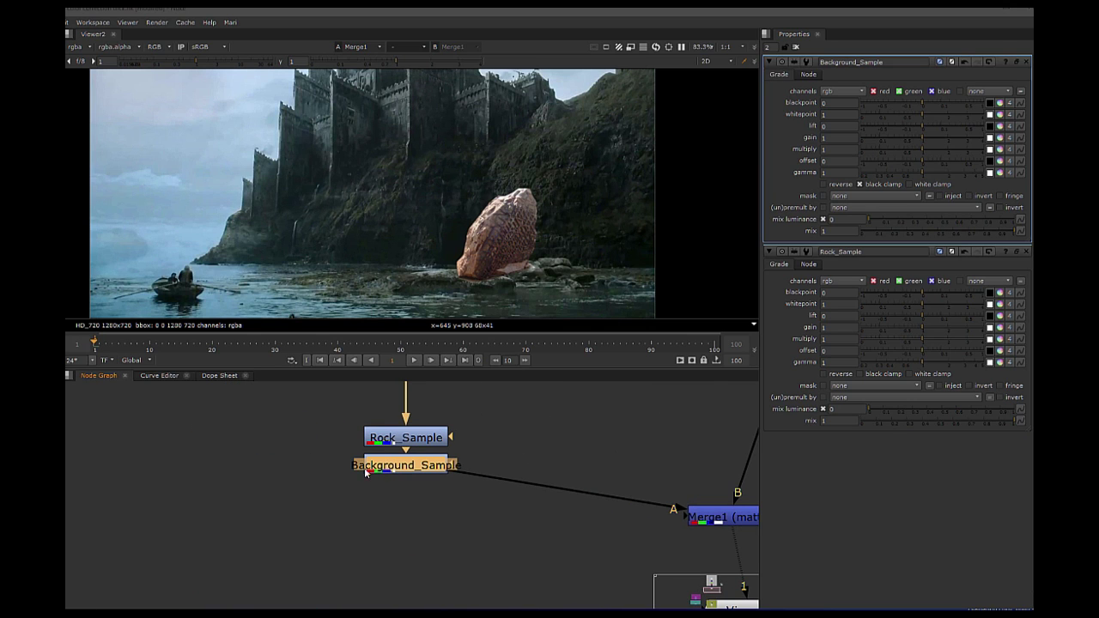
pyautogui.moveTo(418, 474); pyautogui.dragTo(420, 484)
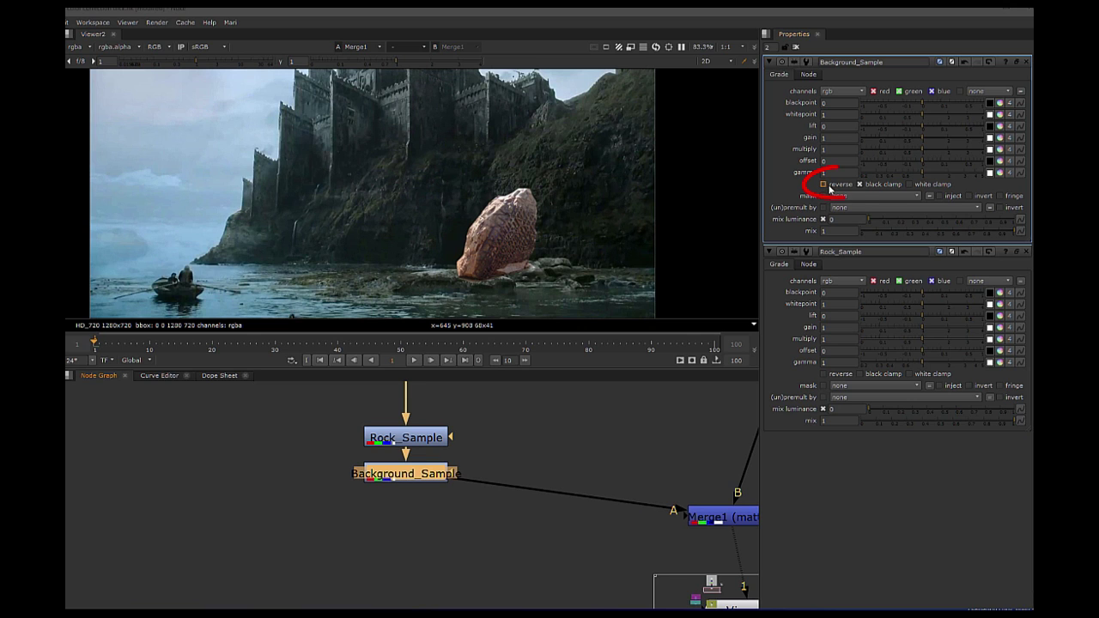
pyautogui.click(826, 184)
# Step: Activate color sampling for Rock_Sample's blackpoint and show the original Waffle-Rock-1.jpg image from Read2 in the viewer
pyautogui.scroll(-3, 528, 489)
pyautogui.moveTo(629, 473); pyautogui.dragTo(620, 463, button='middle')
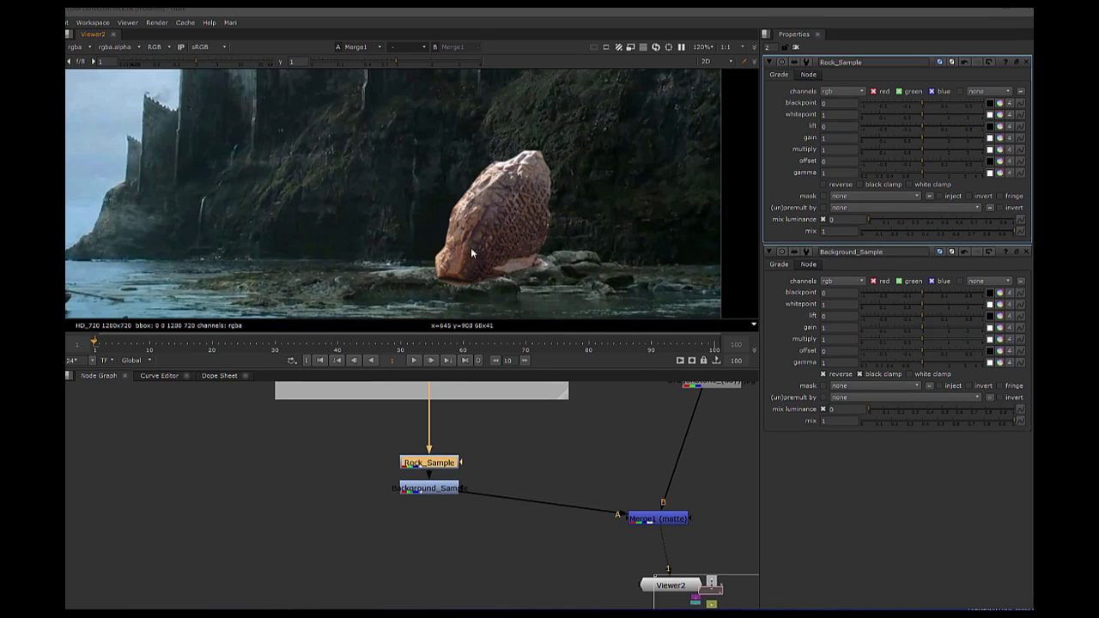
pyautogui.scroll(-1, 470, 247)
pyautogui.moveTo(476, 251); pyautogui.dragTo(494, 207, button='middle')
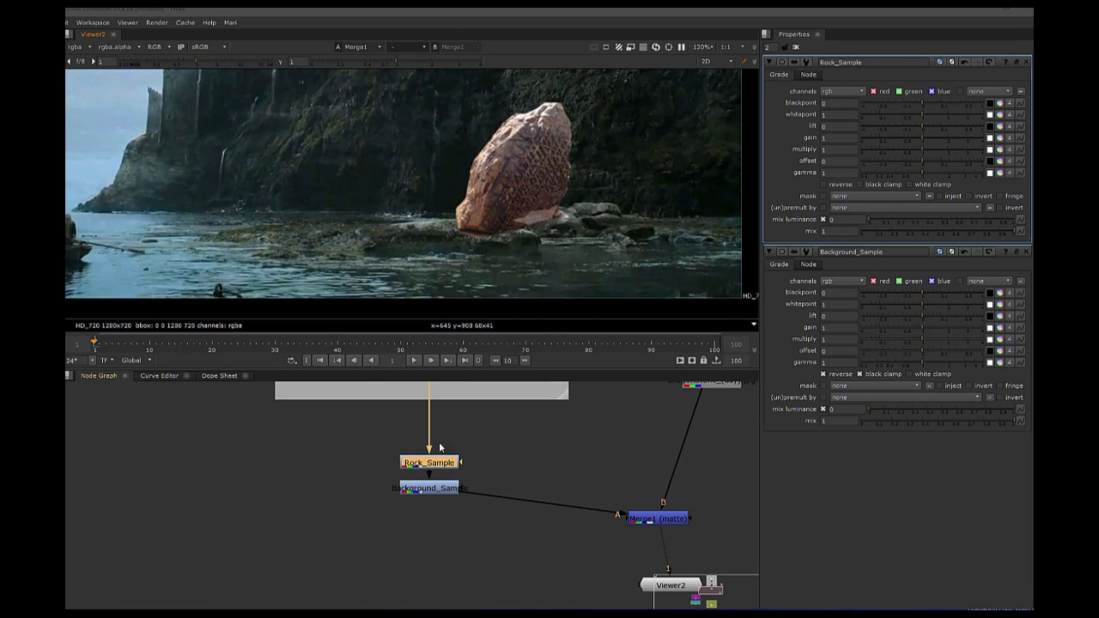
pyautogui.click(990, 104)
pyautogui.moveTo(660, 532); pyautogui.dragTo(429, 430)
pyautogui.press('f')
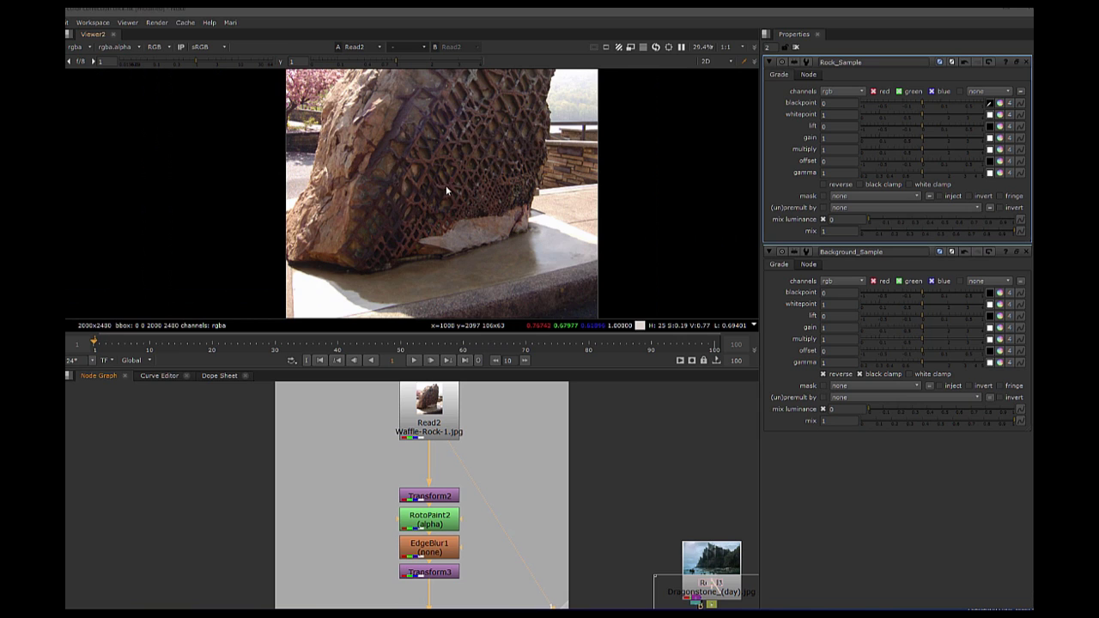
# Step: Set the viewer gain to 4 and gamma to 0.155, and sample the rock's dark lower area as Rock_Sample's blackpoint
pyautogui.moveTo(409, 188); pyautogui.dragTo(467, 235, button='middle')
pyautogui.moveTo(196, 70); pyautogui.dragTo(346, 68)
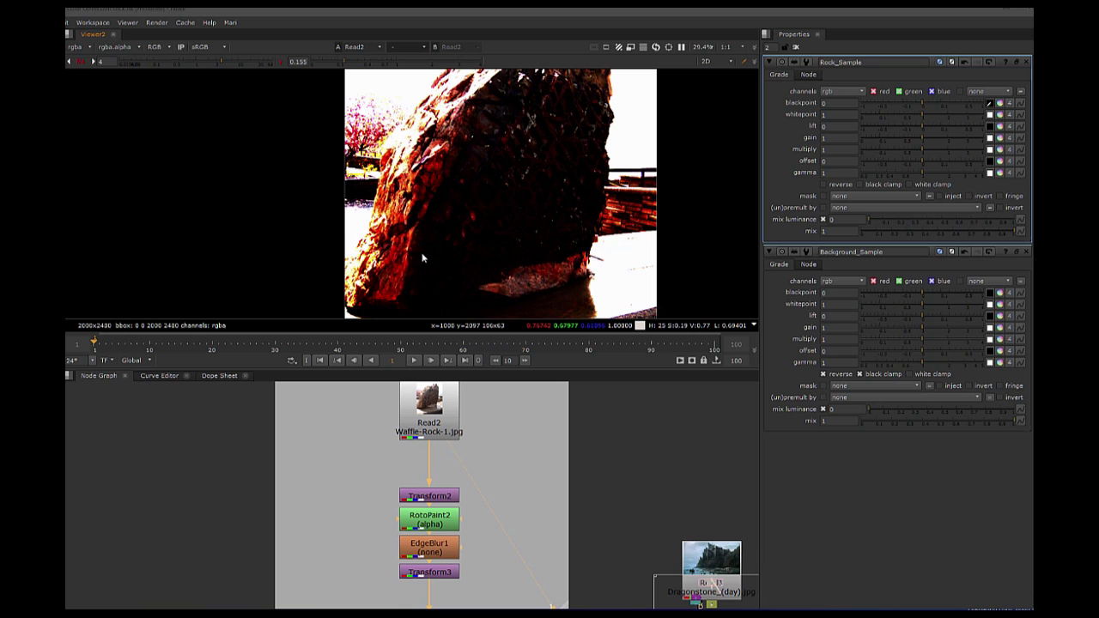
pyautogui.keyDown('ctrl'); pyautogui.keyDown('shift'); pyautogui.moveTo(422, 250); pyautogui.dragTo(473, 294); pyautogui.keyUp('shift'); pyautogui.keyUp('ctrl')
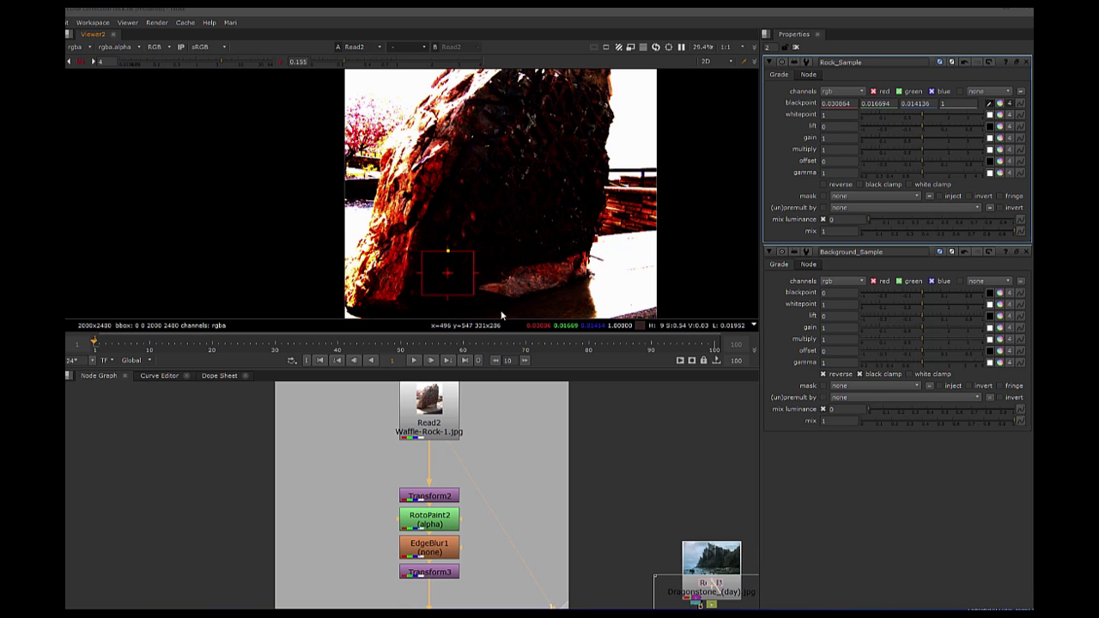
pyautogui.click(989, 104)
# Step: Show the Dragonstone background plate from Read1 in the viewer, framed on the dark shoreline rocks
pyautogui.scroll(-3, 433, 463)
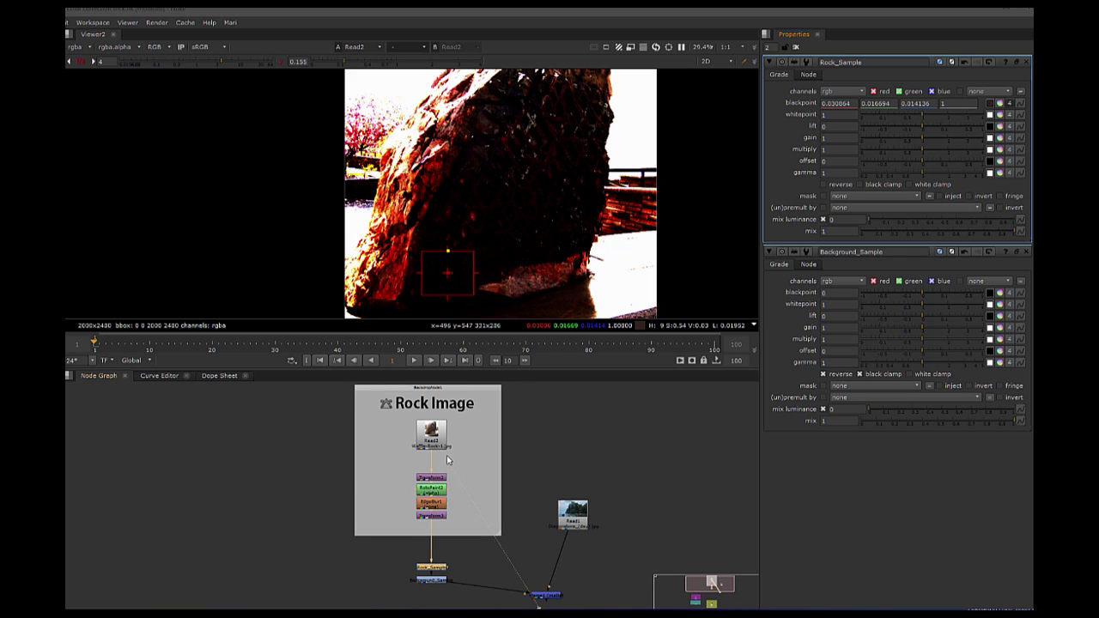
pyautogui.moveTo(447, 460); pyautogui.dragTo(573, 521)
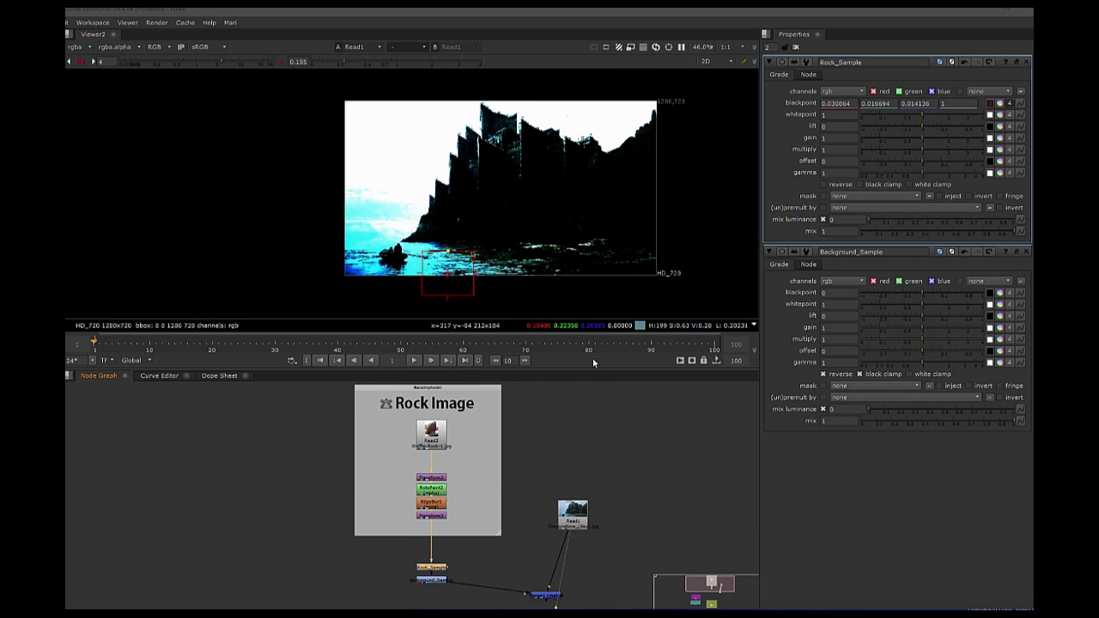
pyautogui.scroll(5, 536, 283)
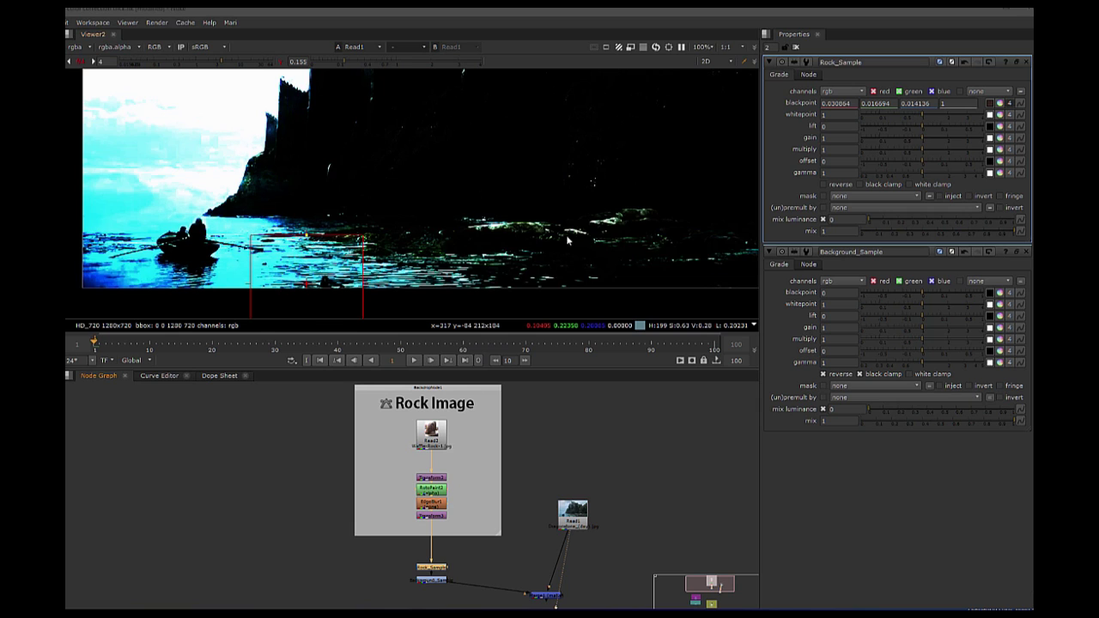
pyautogui.scroll(1, 530, 275)
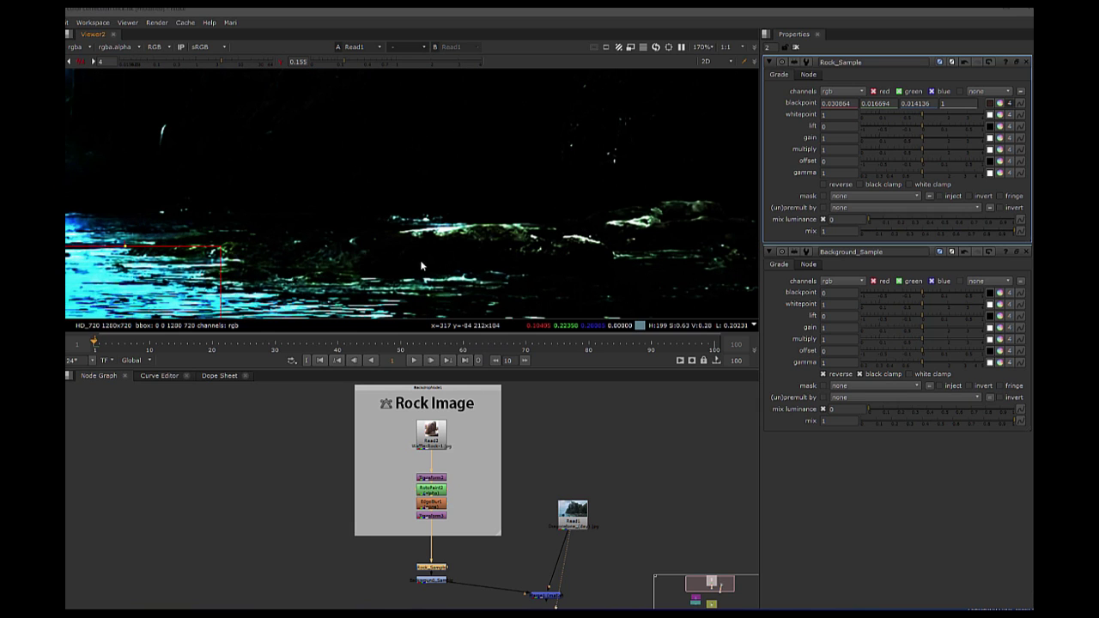
# Step: Open Background_Sample and sample a small dark area of the shoreline rocks as its blackpoint
pyautogui.doubleClick(431, 581)
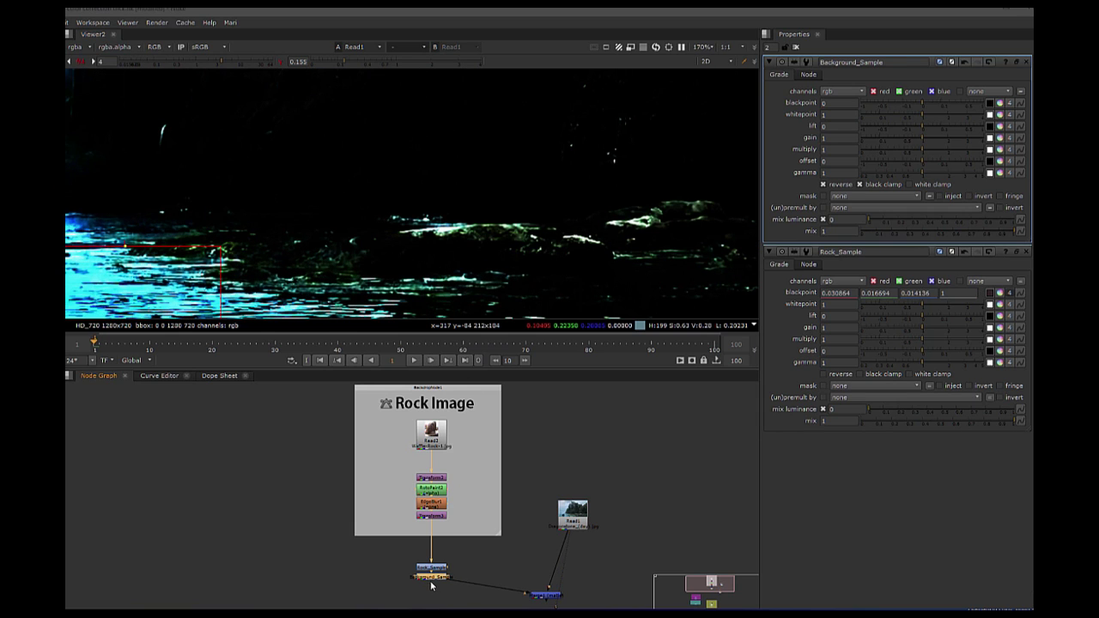
pyautogui.scroll(3, 432, 589)
pyautogui.scroll(2, 430, 588)
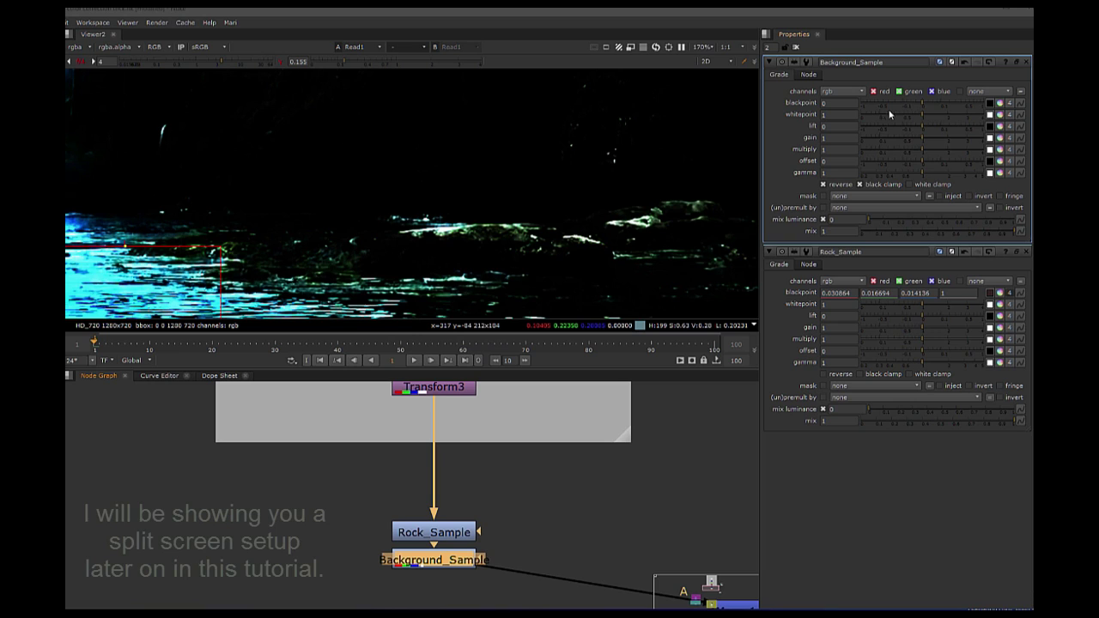
pyautogui.doubleClick(884, 61)
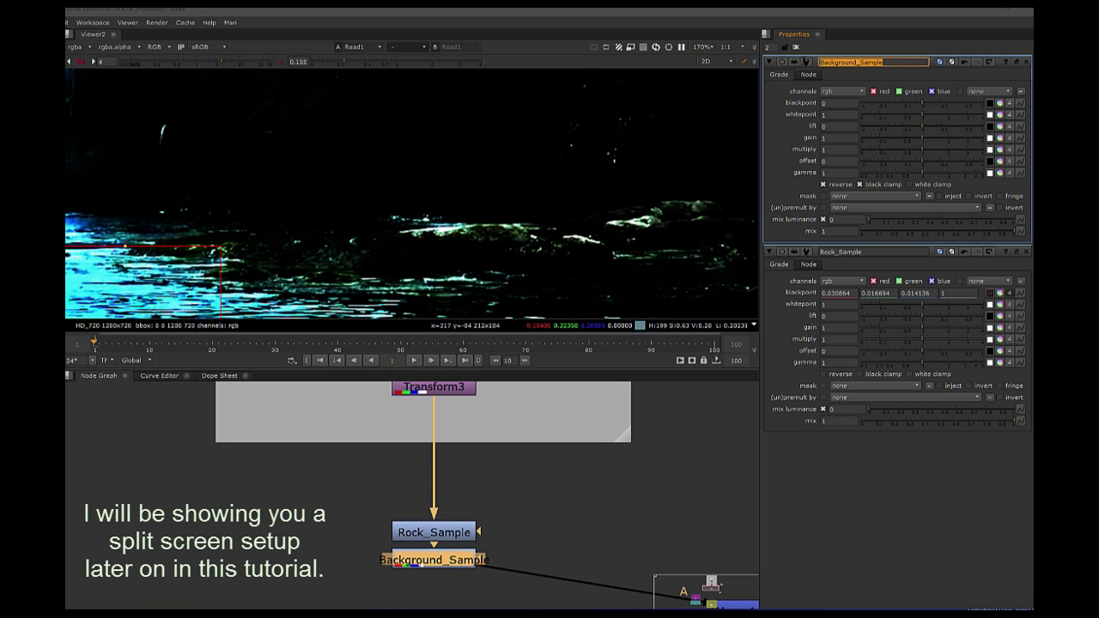
pyautogui.click(990, 105)
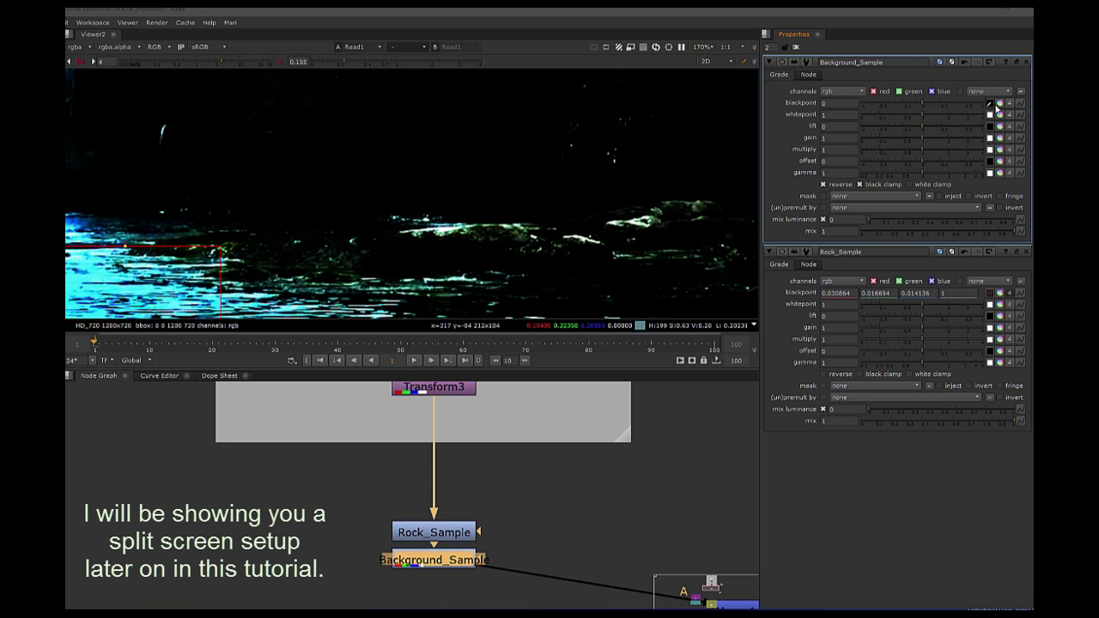
pyautogui.keyDown('ctrl'); pyautogui.keyDown('shift'); pyautogui.moveTo(396, 246); pyautogui.dragTo(434, 252); pyautogui.keyUp('shift'); pyautogui.keyUp('ctrl')
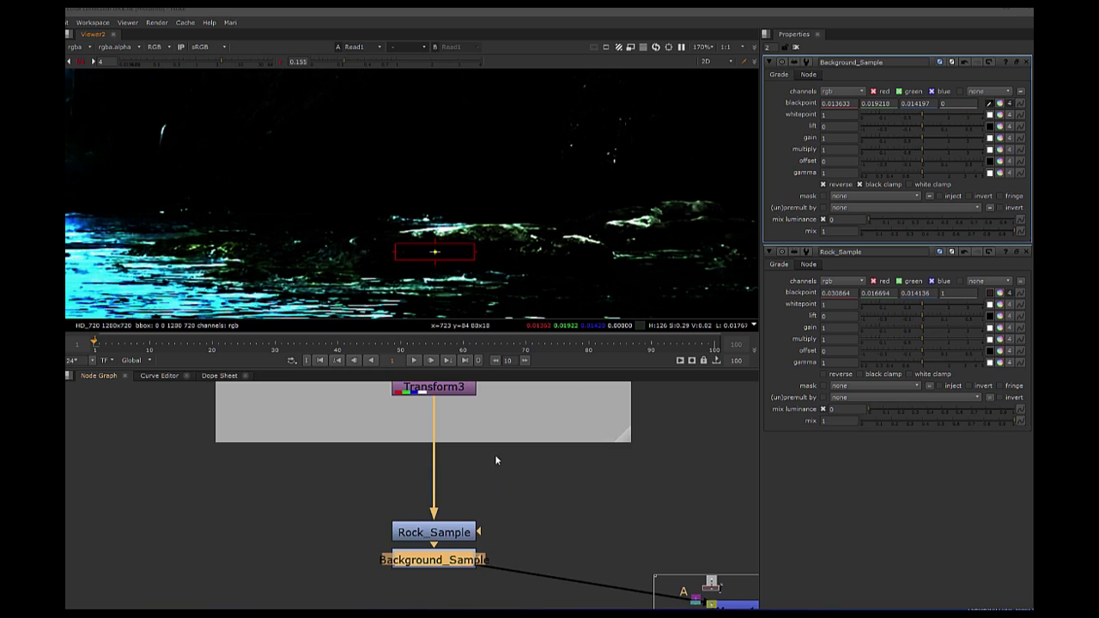
# Step: Show the Merge1 composite in the viewer and reset the viewer gain and gamma to 1
pyautogui.scroll(-5, 495, 461)
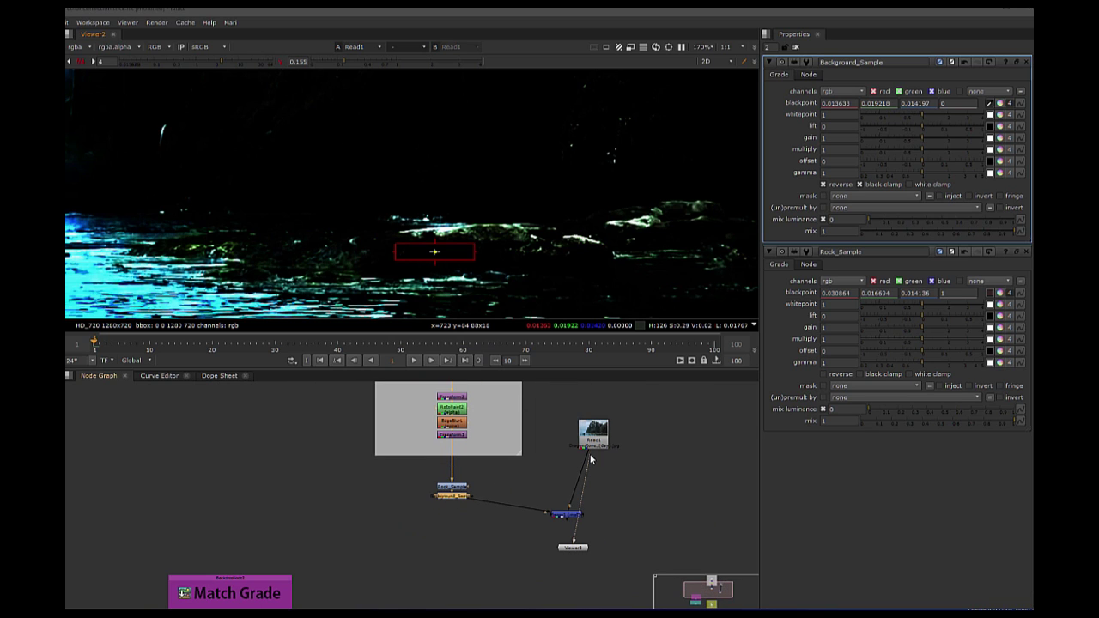
pyautogui.moveTo(589, 459); pyautogui.dragTo(592, 445)
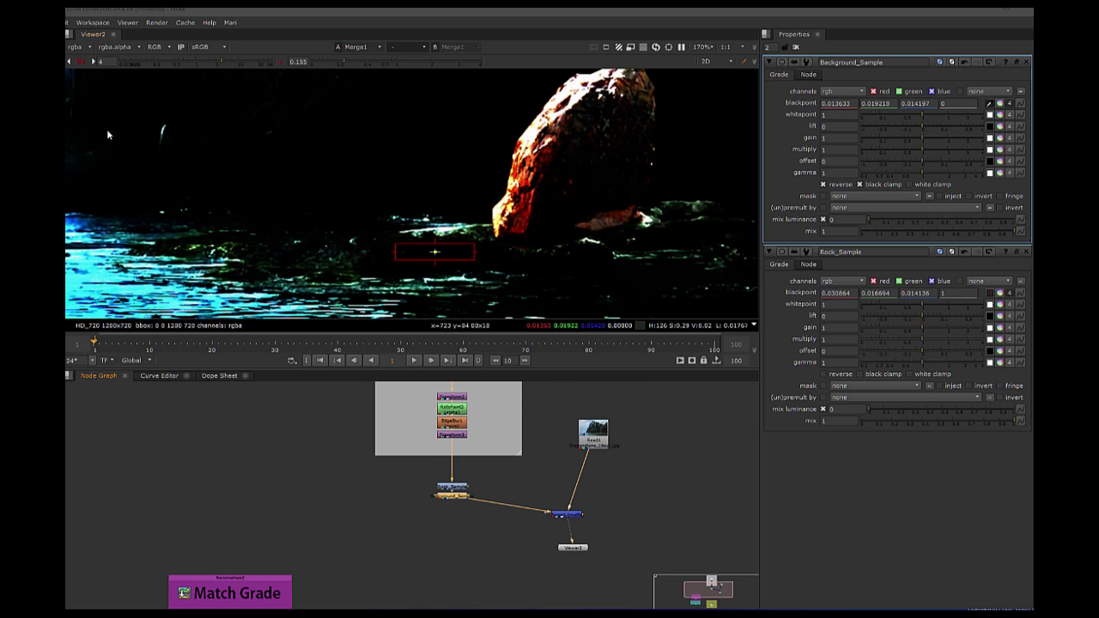
pyautogui.keyDown('ctrl'); pyautogui.click(220, 66); pyautogui.keyUp('ctrl')
pyautogui.click(277, 63)
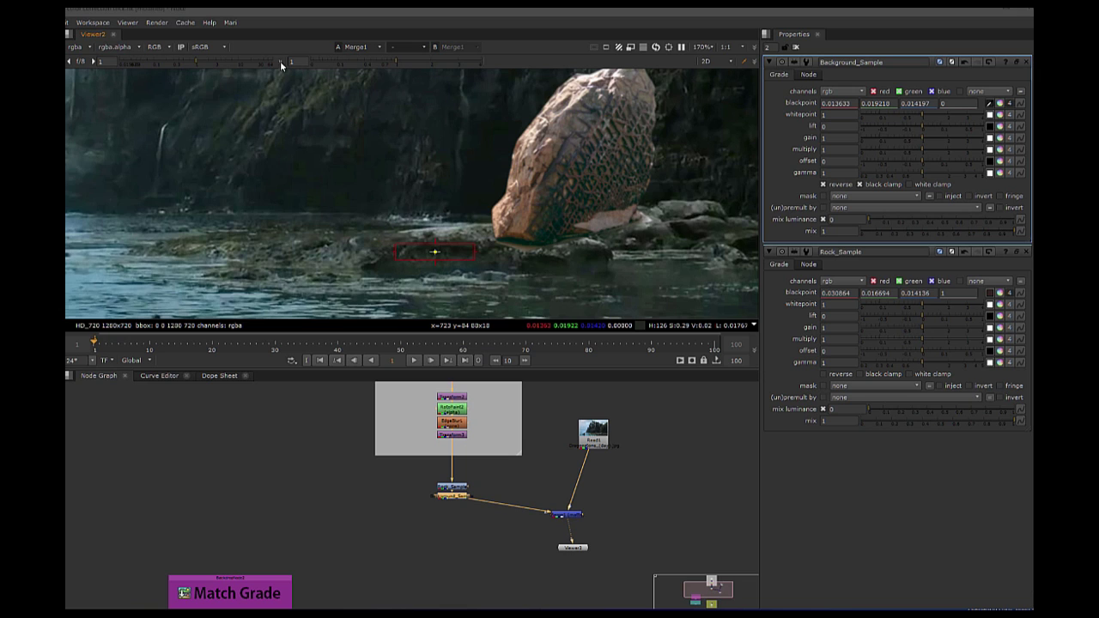
pyautogui.scroll(-3, 436, 248)
pyautogui.scroll(1, 647, 227)
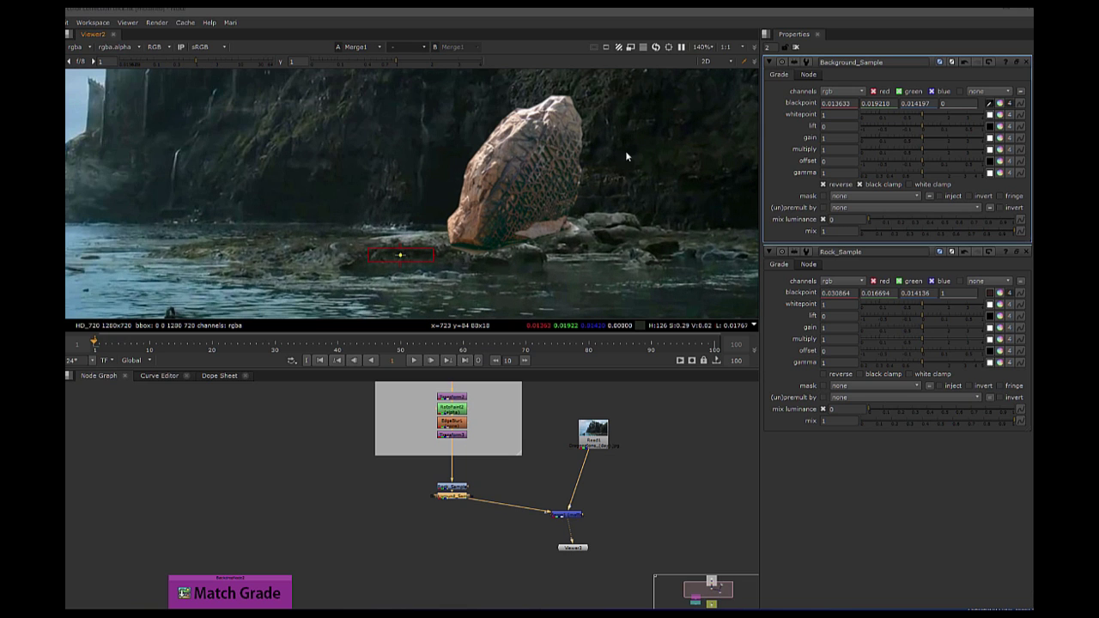
# Step: Disable and re-enable both sample Grade nodes together to compare the rock before and after grading
pyautogui.moveTo(401, 477); pyautogui.dragTo(483, 534)
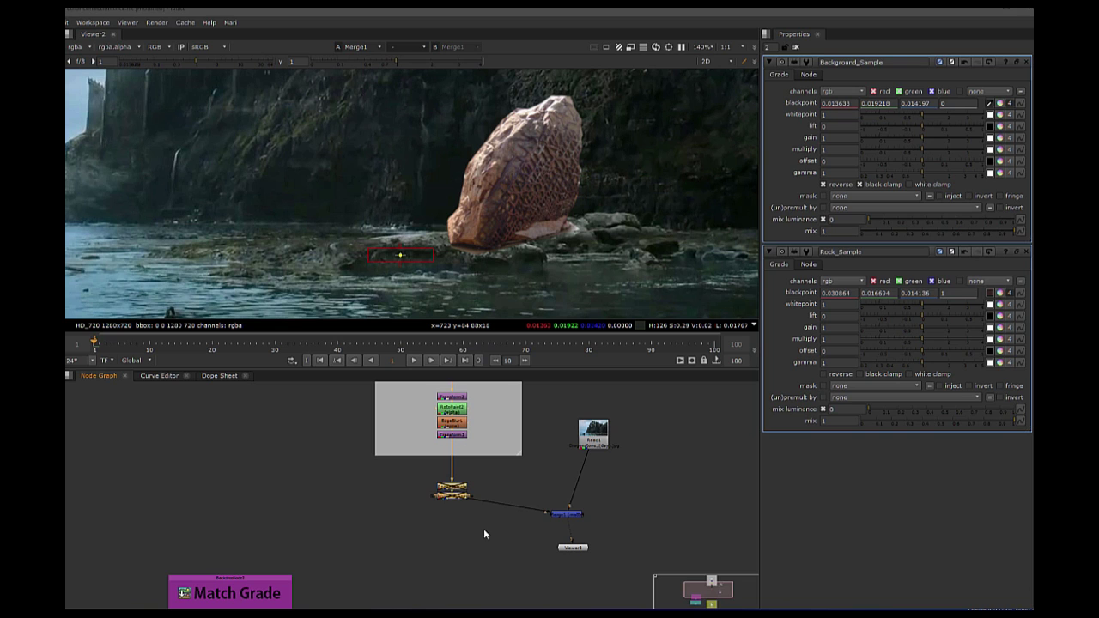
pyautogui.press('d')
pyautogui.press('d')
# Step: Space the Rock_Sample and Background_Sample nodes further apart and open Rock_Sample's properties
pyautogui.scroll(3, 467, 503)
pyautogui.moveTo(453, 484)
pyautogui.mouseDown()
pyautogui.moveTo(457, 457)
pyautogui.moveTo(456, 499)
pyautogui.mouseUp()
pyautogui.click(457, 490)
pyautogui.doubleClick(454, 457)
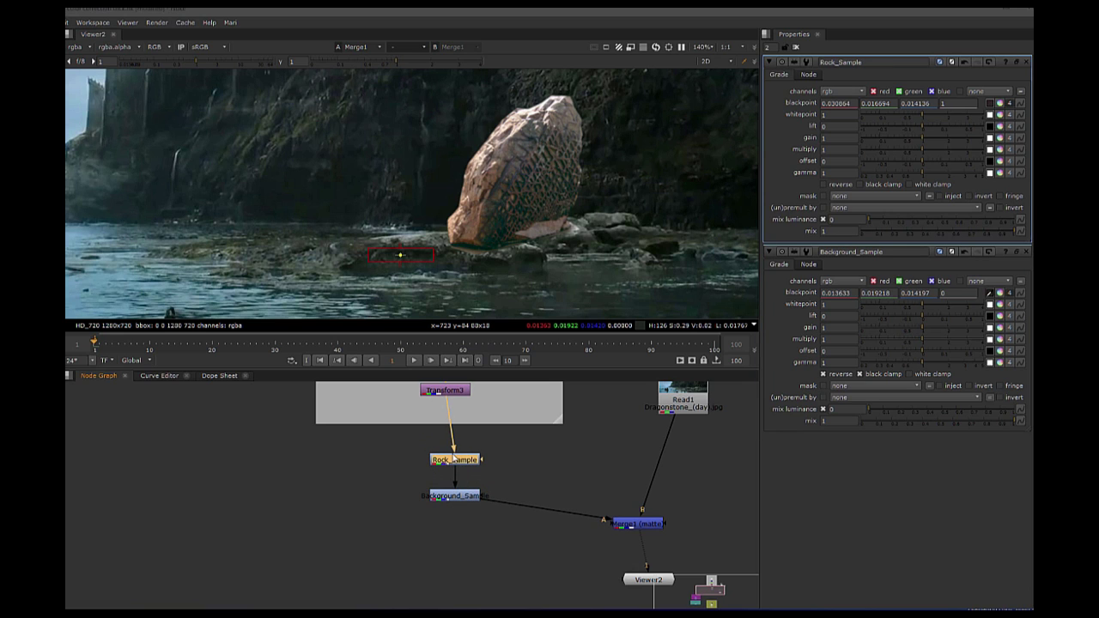
# Step: Show the original Waffle-Rock image from Read2 in the viewer
pyautogui.doubleClick(822, 62)
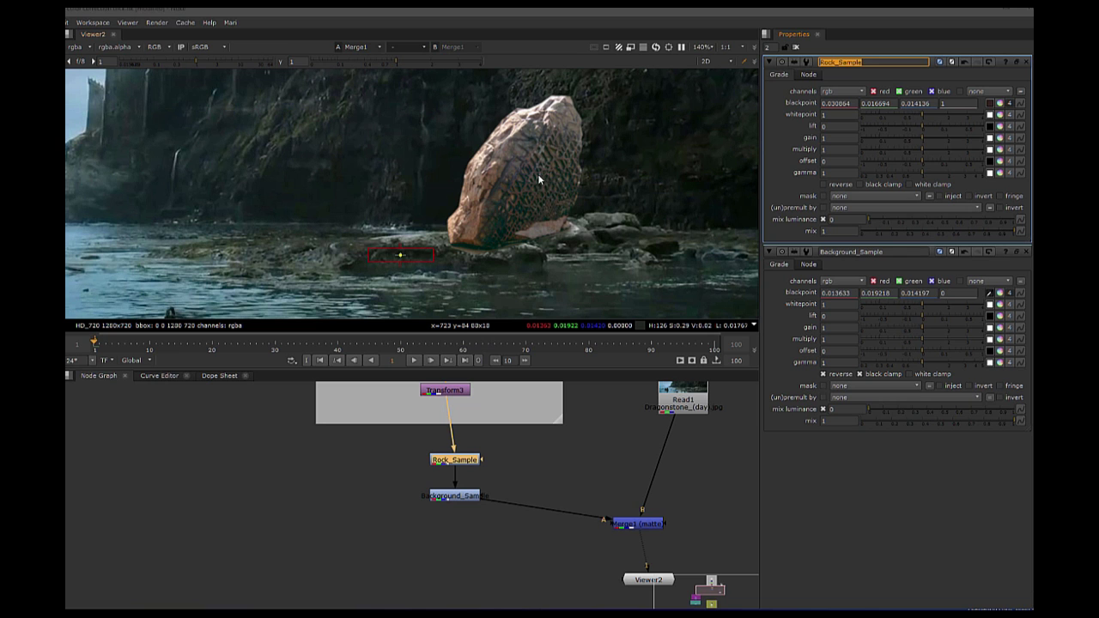
pyautogui.moveTo(641, 542); pyautogui.dragTo(454, 408)
pyautogui.scroll(-6, 562, 211)
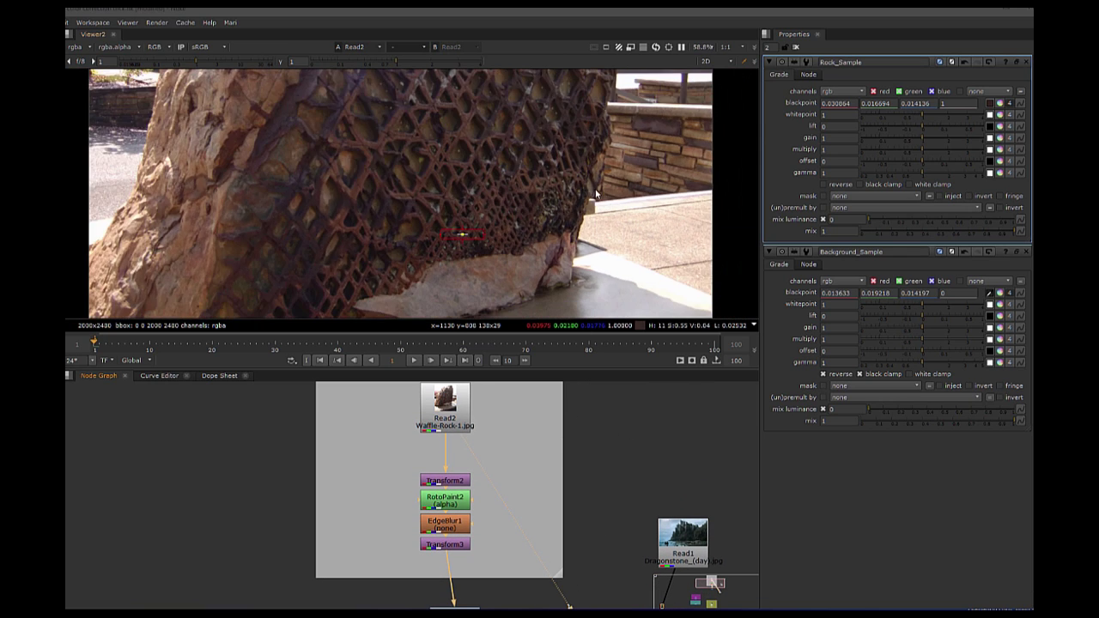
pyautogui.moveTo(539, 140); pyautogui.dragTo(531, 294, button='middle')
pyautogui.scroll(-1, 531, 292)
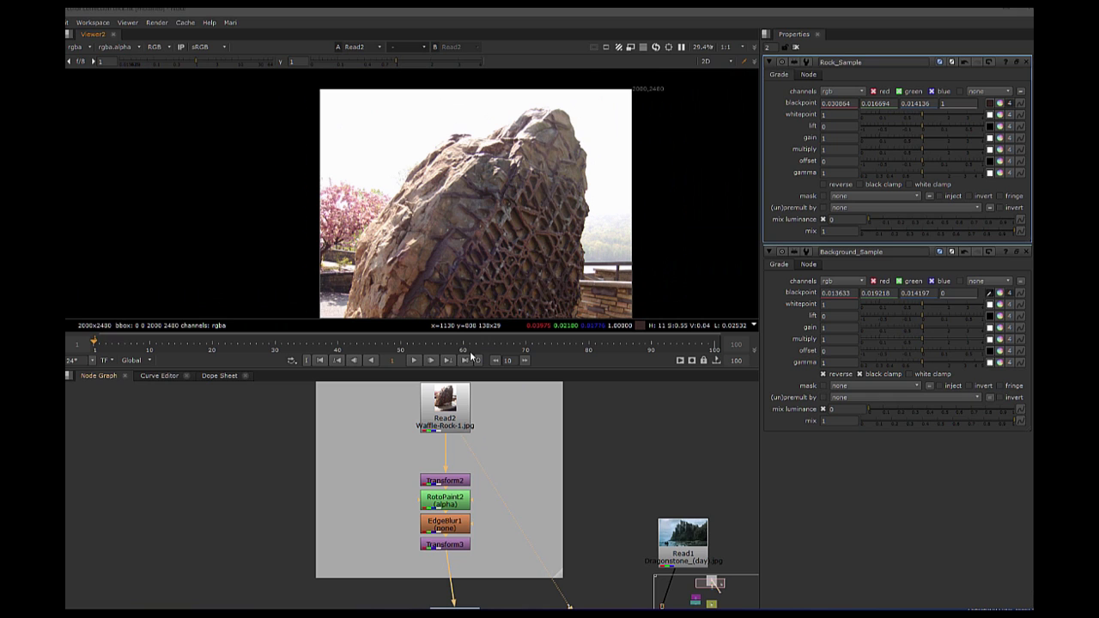
# Step: Set the viewer gain to 3.8 and the viewer gamma to 0.125 to isolate the rock's brightest areas
pyautogui.moveTo(196, 62); pyautogui.dragTo(170, 58)
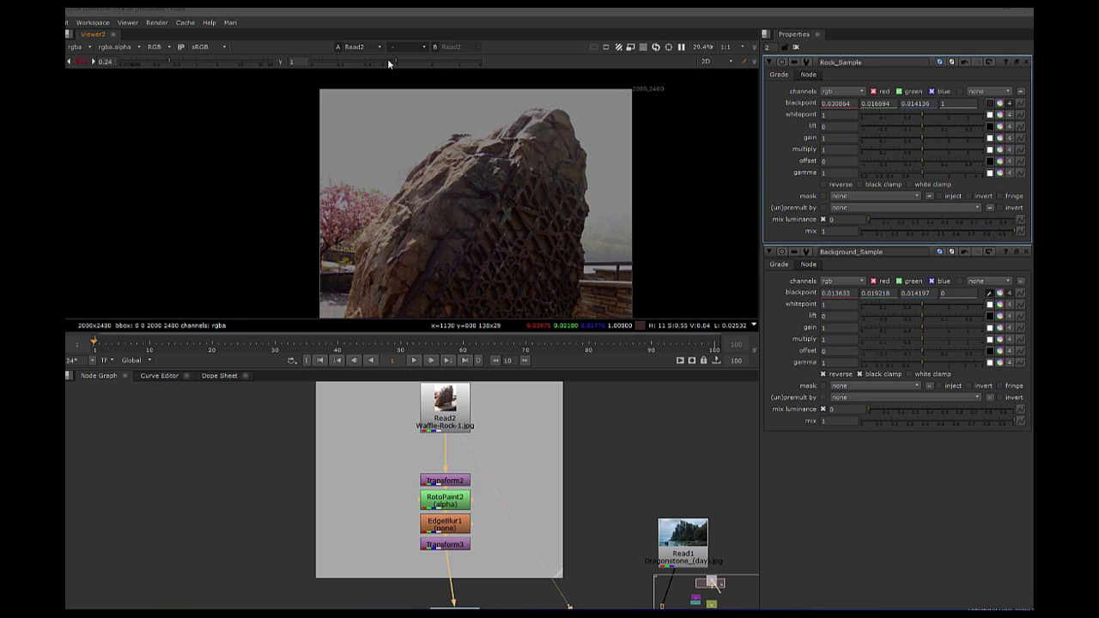
pyautogui.click(424, 58)
pyautogui.moveTo(177, 61); pyautogui.dragTo(230, 64)
pyautogui.moveTo(414, 61); pyautogui.dragTo(341, 77)
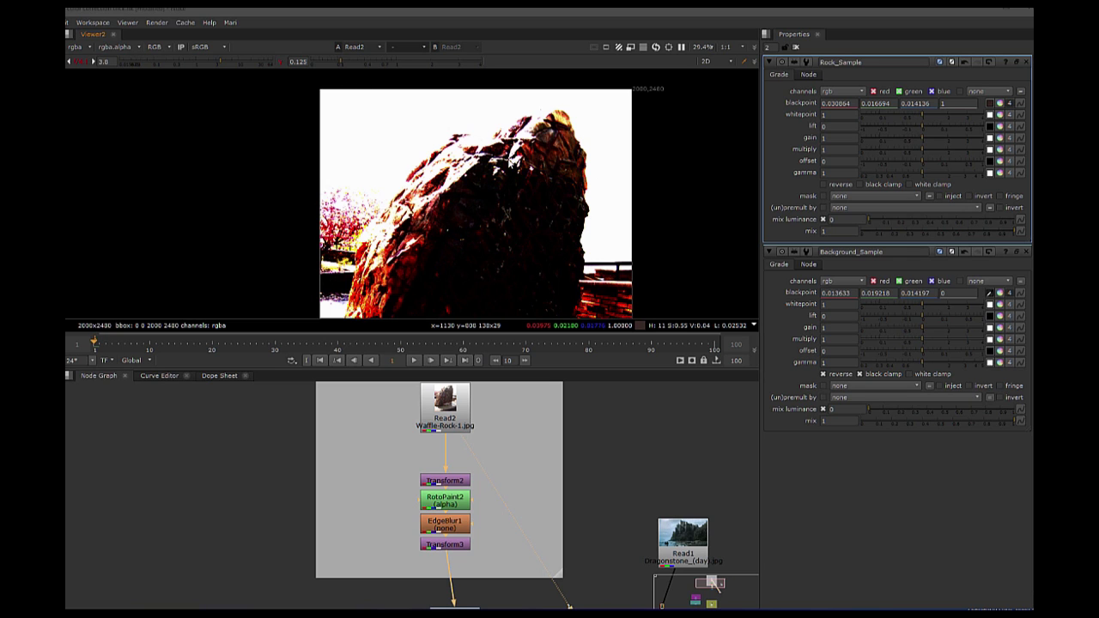
# Step: Sample a bright highlight area on the rock's sunlit upper slope as the whitepoint of Rock_Sample
pyautogui.moveTo(464, 208); pyautogui.dragTo(533, 147, button='middle')
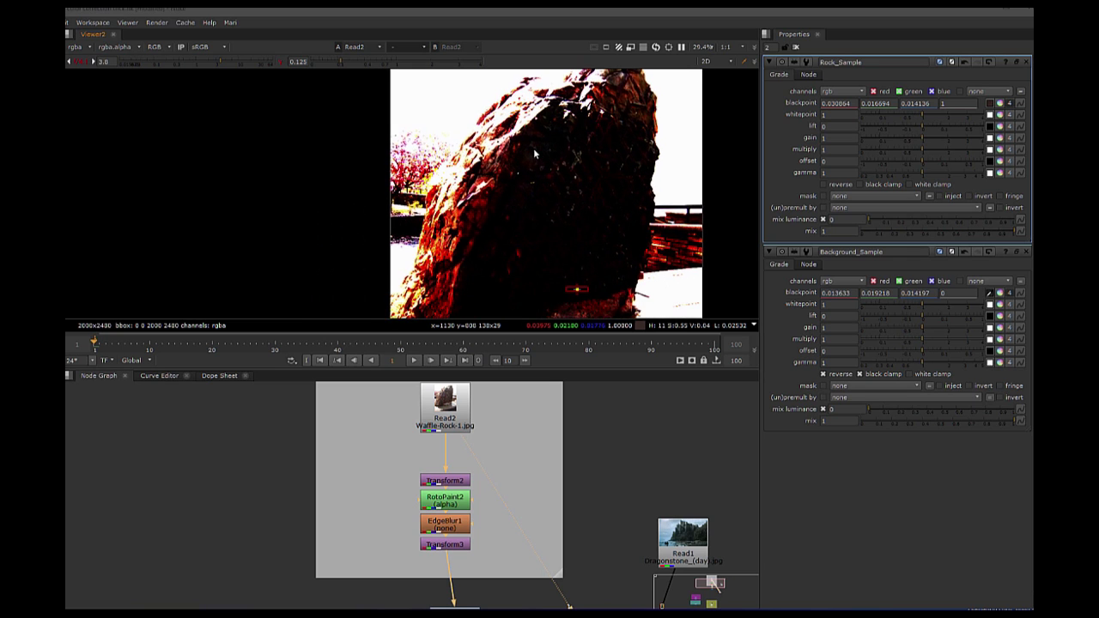
pyautogui.moveTo(460, 254); pyautogui.dragTo(482, 283, button='middle')
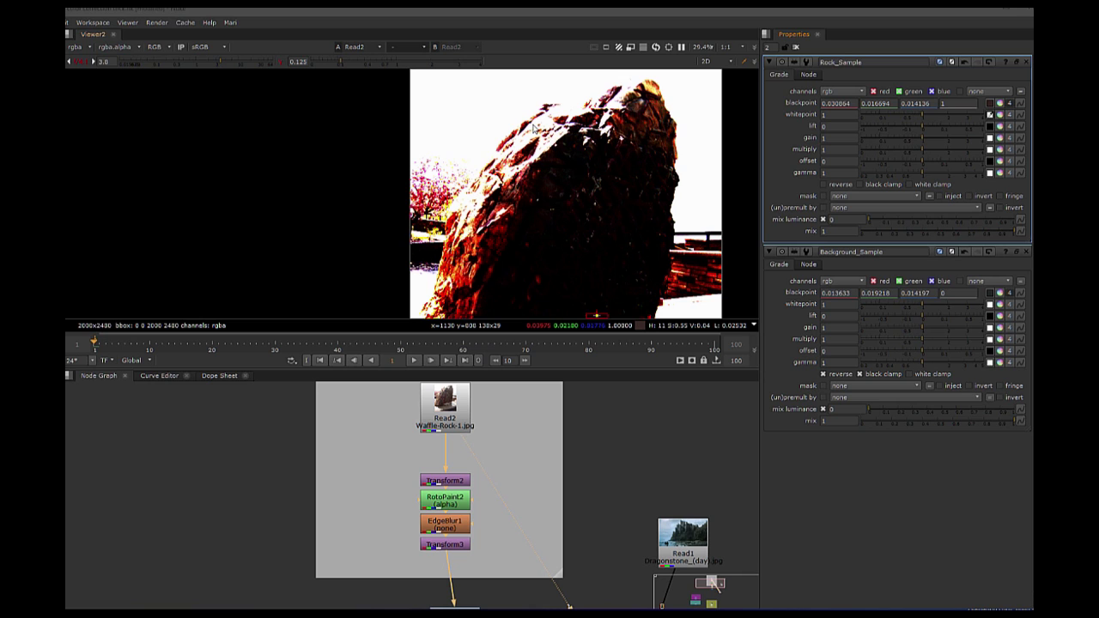
pyautogui.scroll(5, 534, 126)
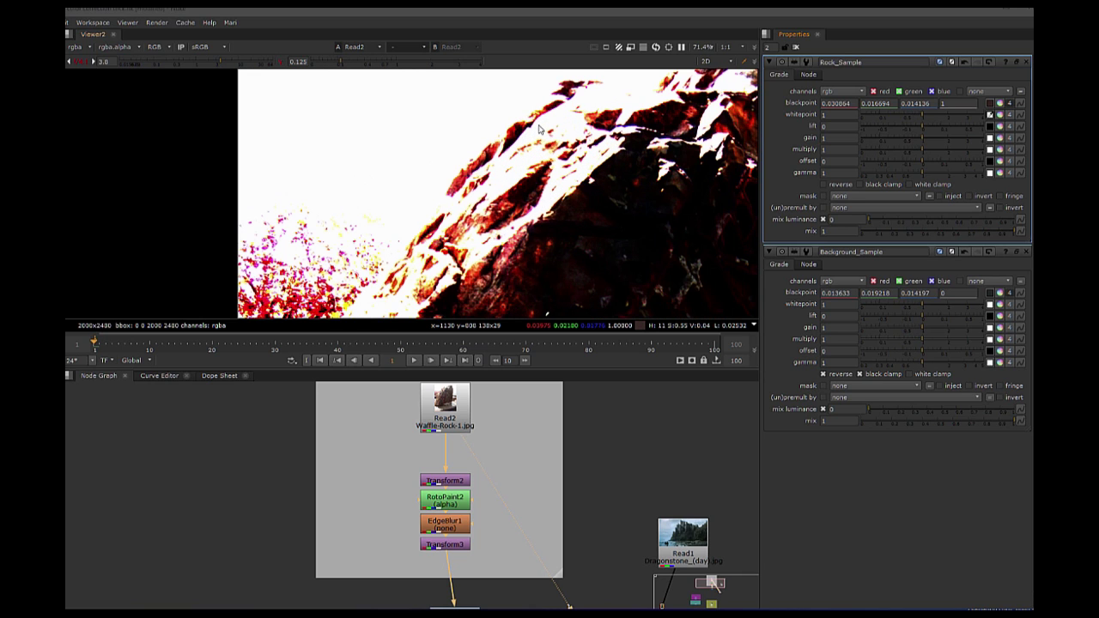
pyautogui.keyDown('ctrl'); pyautogui.keyDown('shift'); pyautogui.moveTo(539, 129); pyautogui.dragTo(590, 178); pyautogui.keyUp('shift'); pyautogui.keyUp('ctrl')
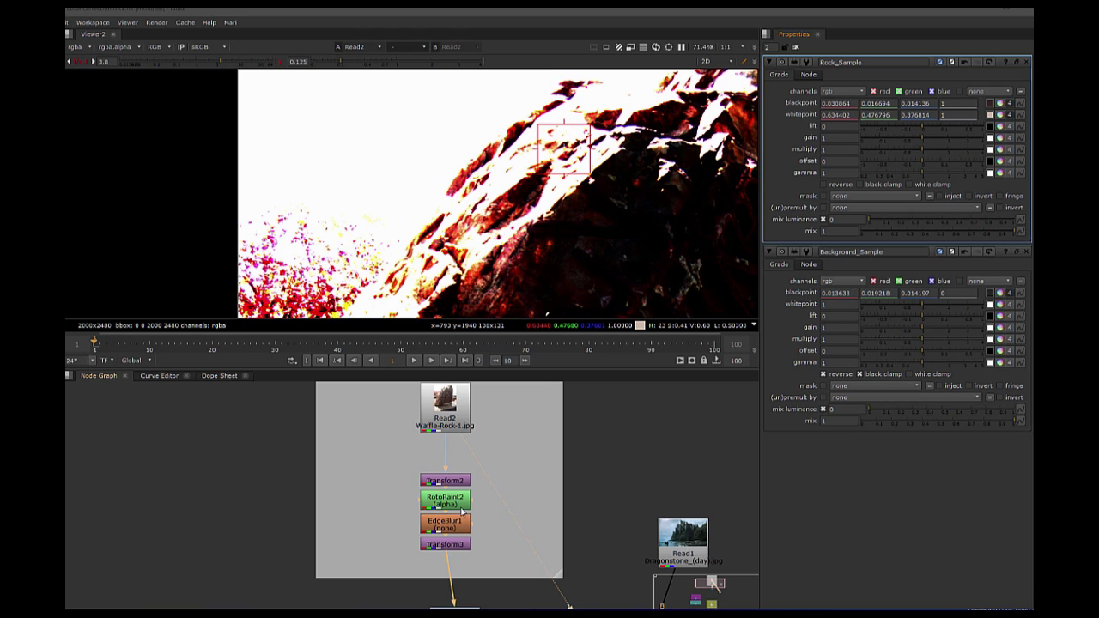
# Step: Show the Dragonstone background plate from Read1 in the viewer, focusing on the bright highlights of the shoreline rocks
pyautogui.scroll(-3, 383, 482)
pyautogui.moveTo(436, 460); pyautogui.dragTo(556, 521)
pyautogui.scroll(-5, 384, 108)
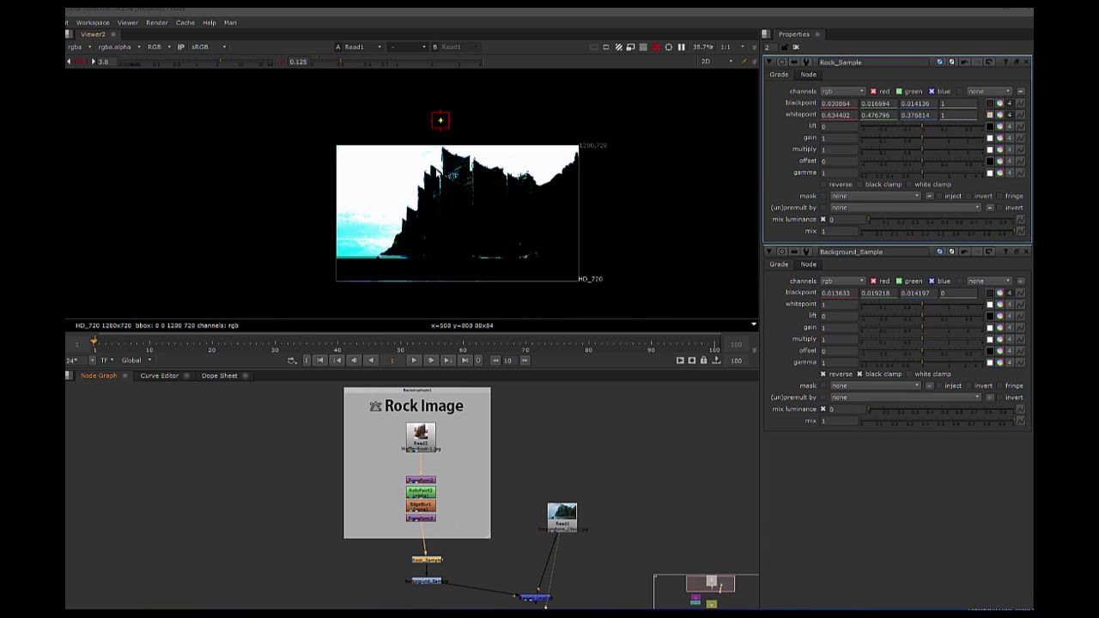
pyautogui.scroll(6, 517, 264)
pyautogui.scroll(4, 542, 273)
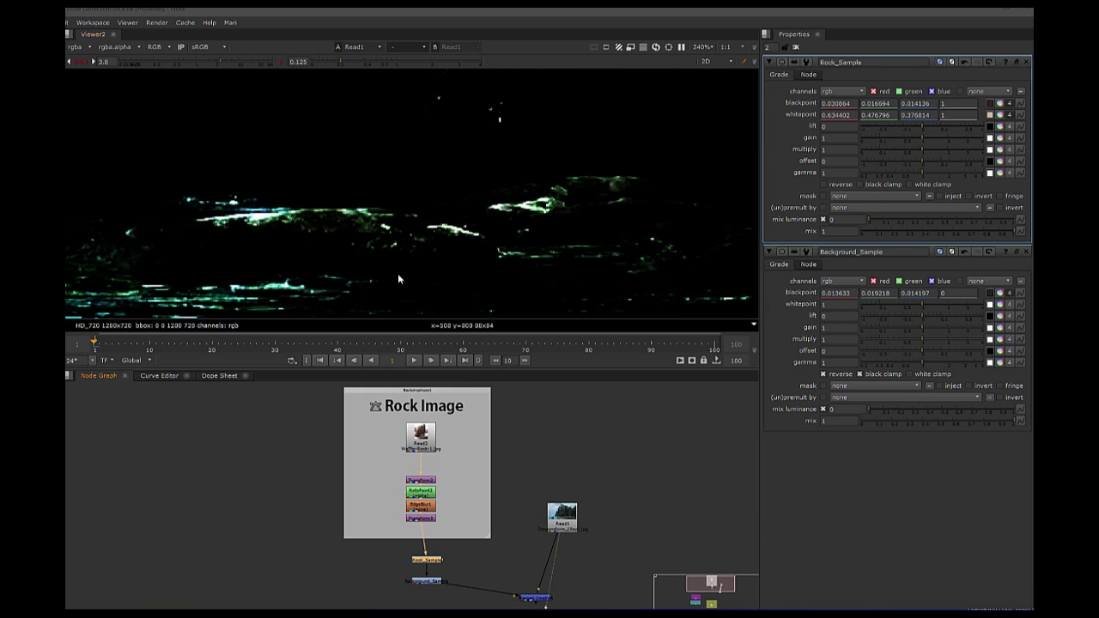
pyautogui.scroll(2, 534, 273)
pyautogui.scroll(3, 326, 238)
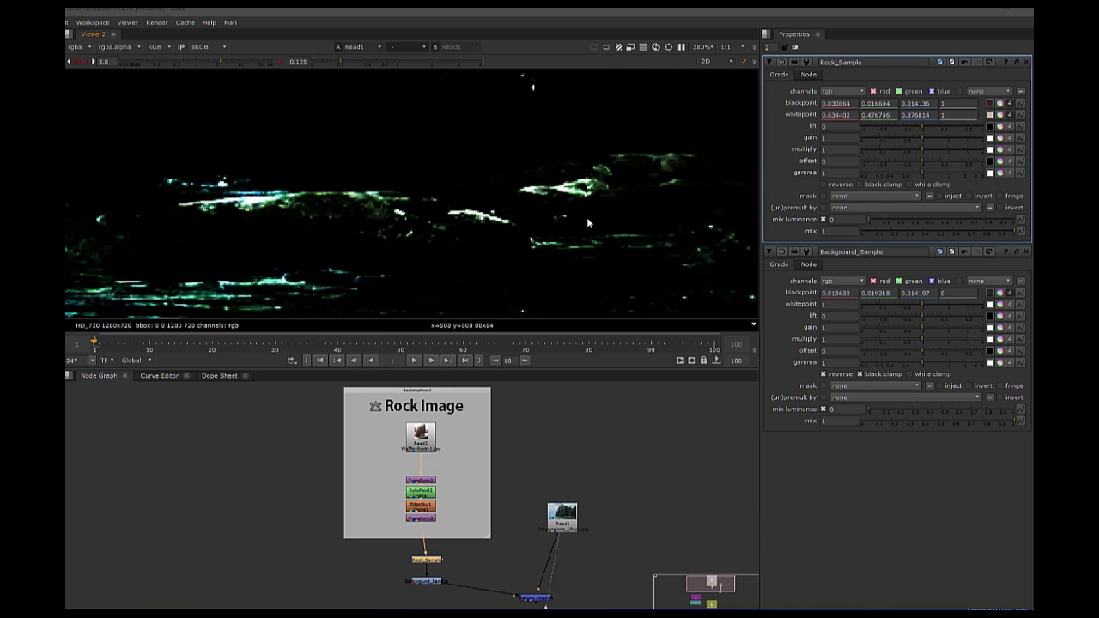
pyautogui.click(989, 115)
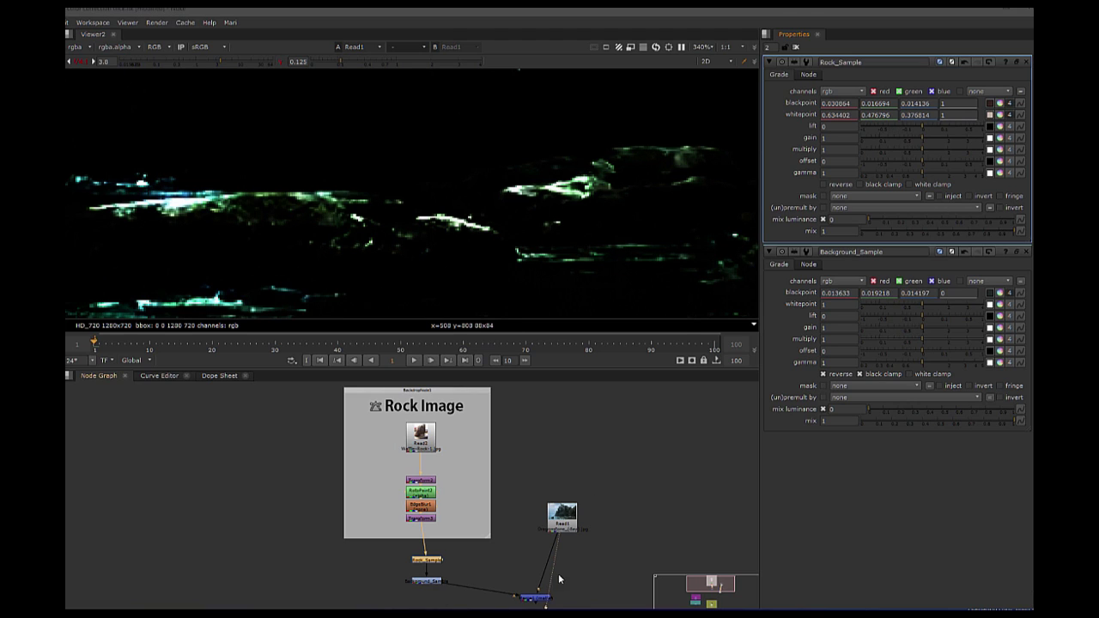
# Step: Open Background_Sample and sample a small bright highlight on the shoreline rocks as its whitepoint
pyautogui.doubleClick(429, 584)
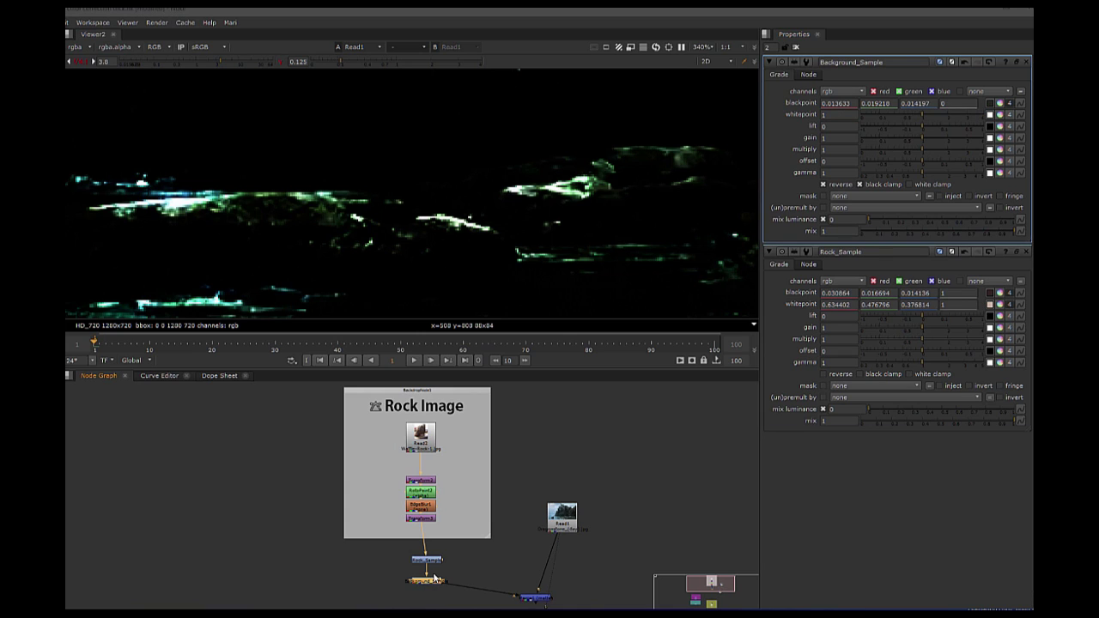
pyautogui.doubleClick(893, 62)
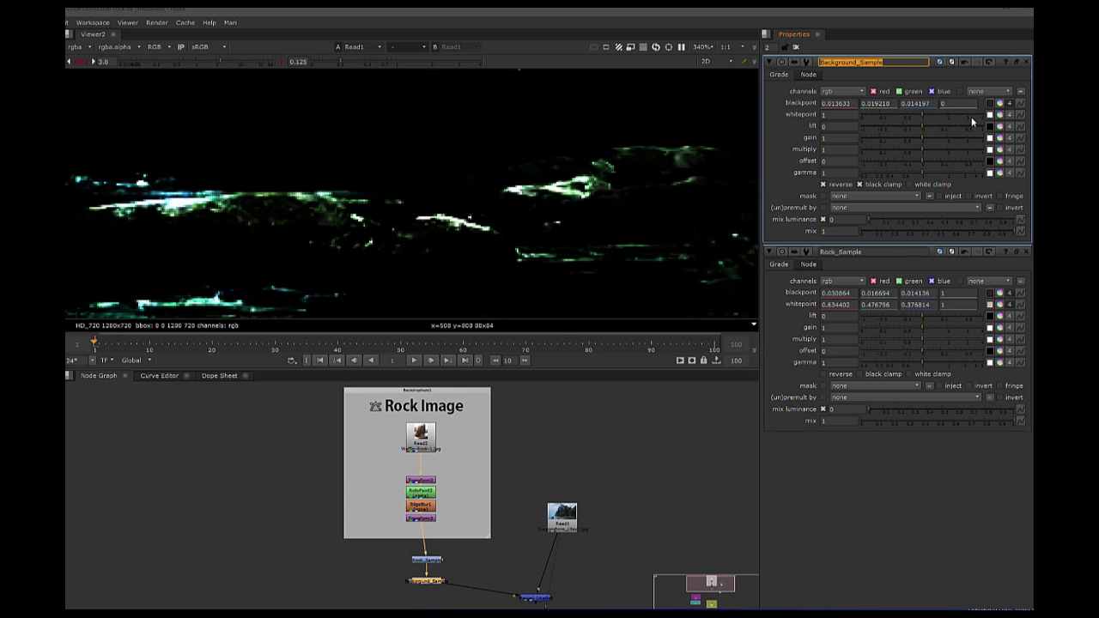
pyautogui.click(988, 115)
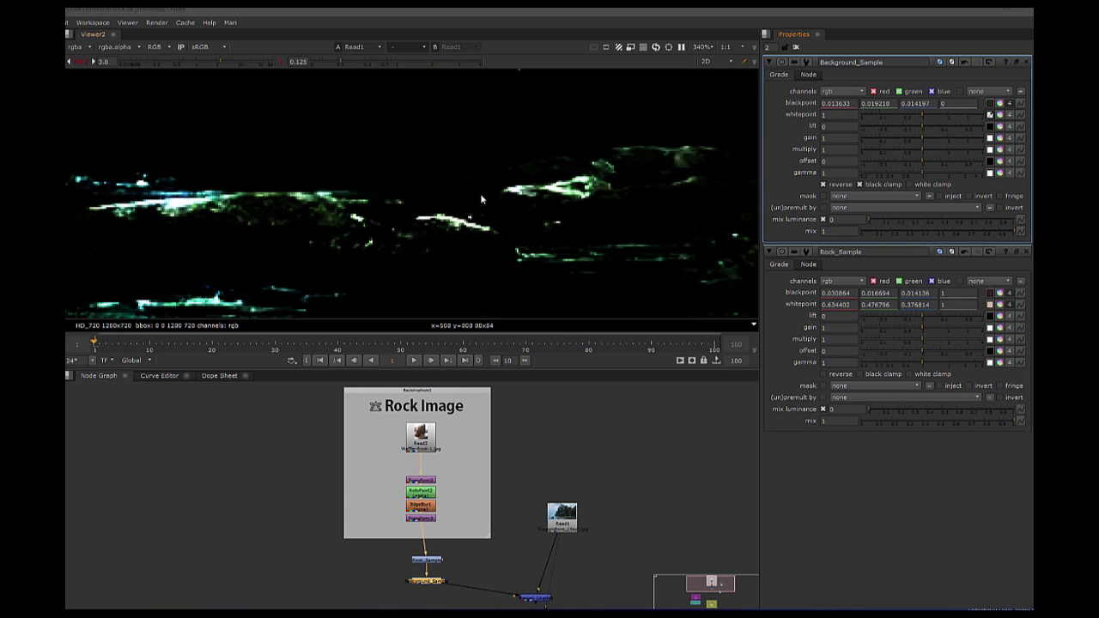
pyautogui.keyDown('ctrl'); pyautogui.click(550, 187); pyautogui.keyUp('ctrl')
pyautogui.keyDown('ctrl'); pyautogui.keyDown('shift'); pyautogui.moveTo(547, 183); pyautogui.dragTo(577, 195); pyautogui.keyUp('shift'); pyautogui.keyUp('ctrl')
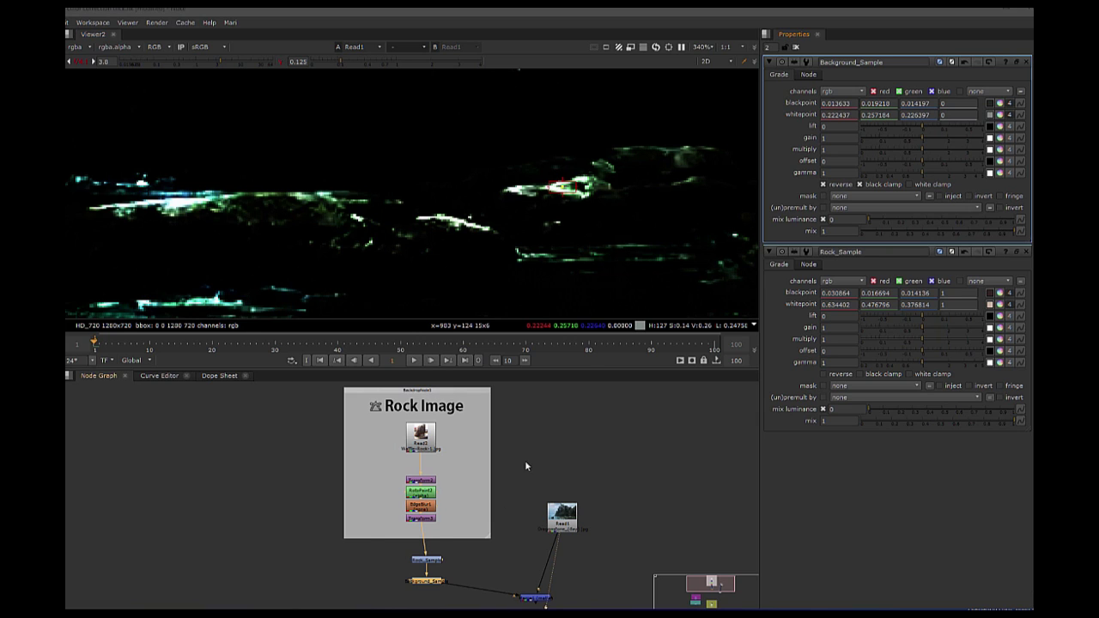
# Step: Show the Merge1 composite in the viewer, reset viewer gain and gamma to 1, and check the rock against the shoreline
pyautogui.scroll(-6, 520, 460)
pyautogui.scroll(3, 520, 528)
pyautogui.scroll(2, 518, 527)
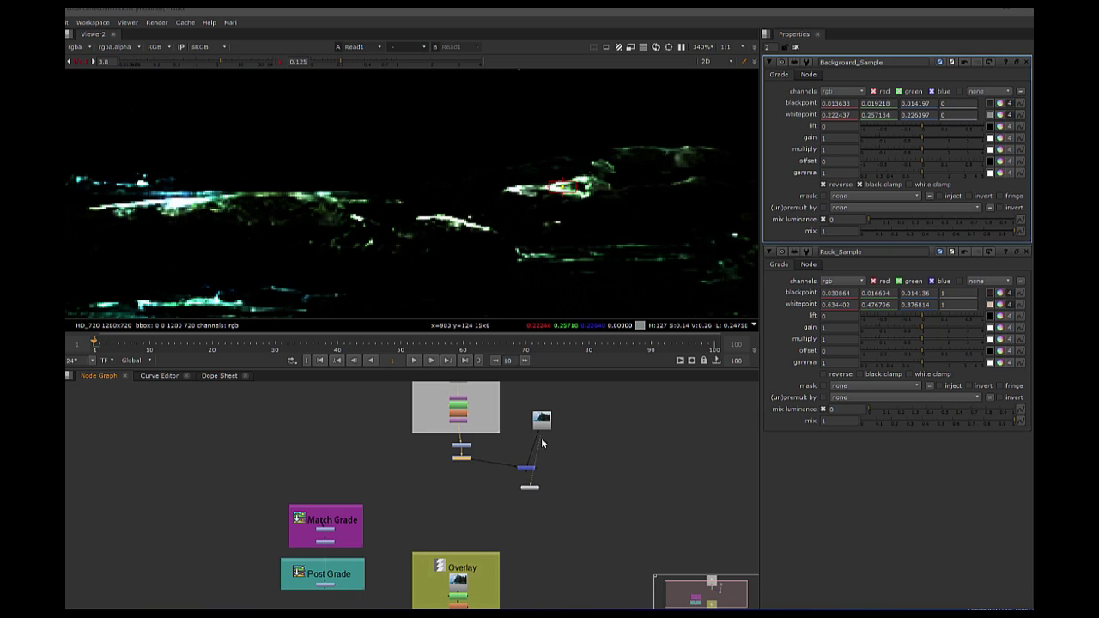
pyautogui.click(526, 468)
pyautogui.press('1')
pyautogui.click(81, 62)
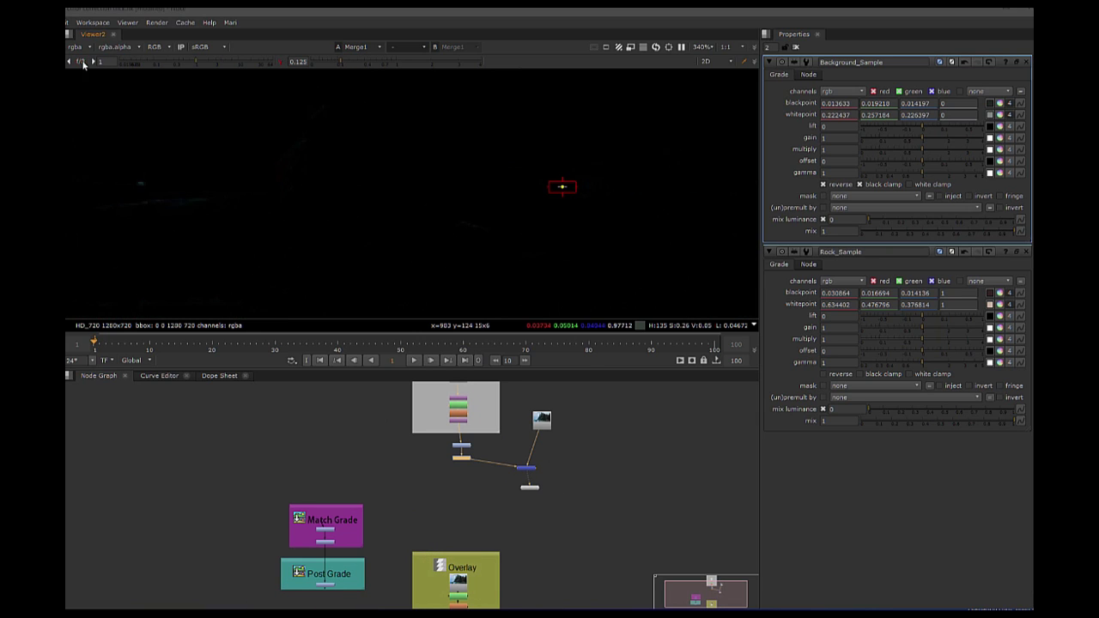
pyautogui.click(283, 66)
pyautogui.scroll(-5, 464, 270)
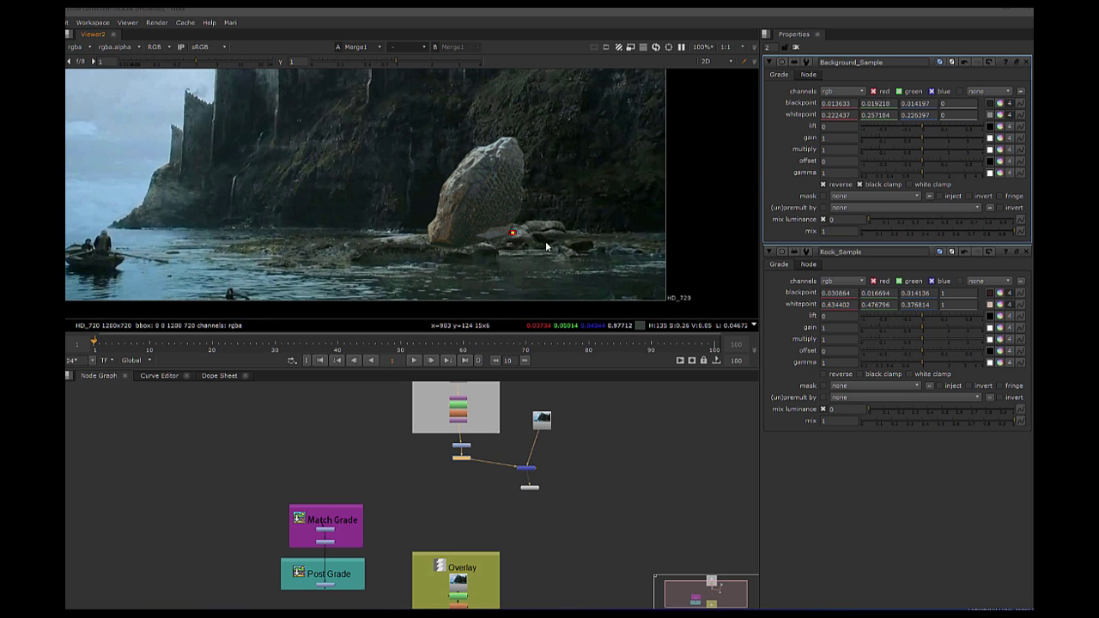
pyautogui.scroll(2, 546, 247)
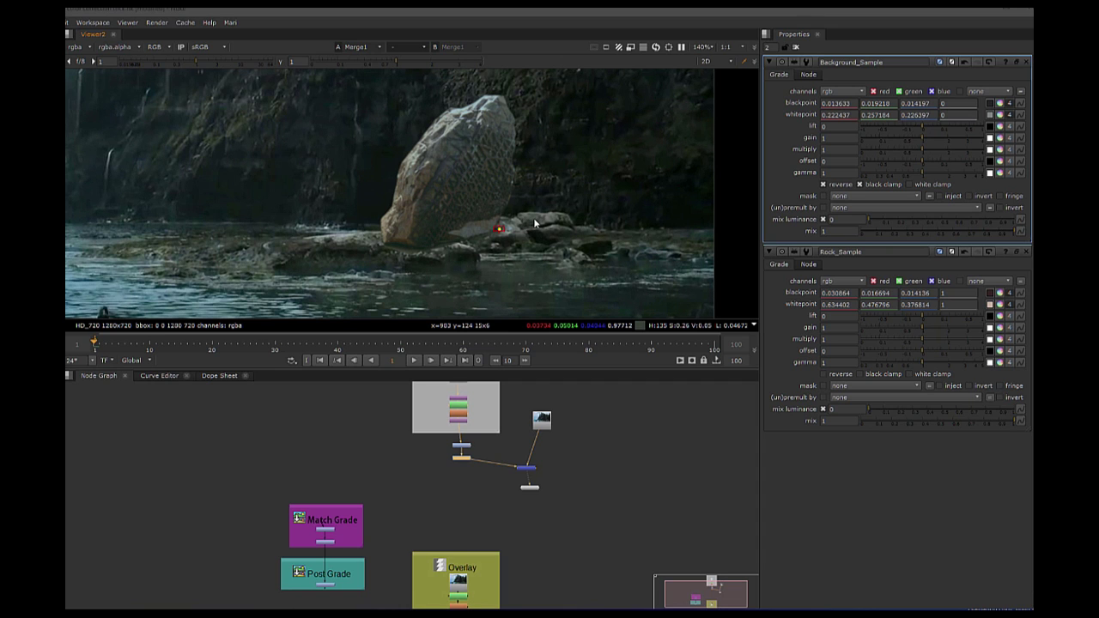
pyautogui.scroll(-2, 505, 120)
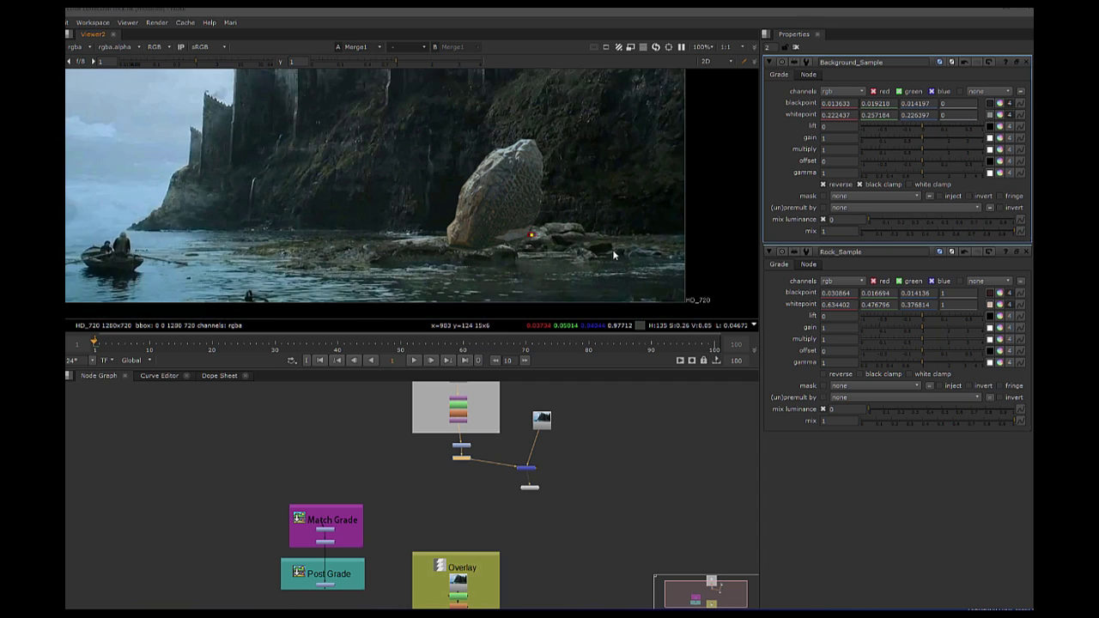
pyautogui.scroll(1, 505, 128)
# Step: Add a Grade node below Background_Sample and set its gamma to 0.88
pyautogui.scroll(3, 455, 467)
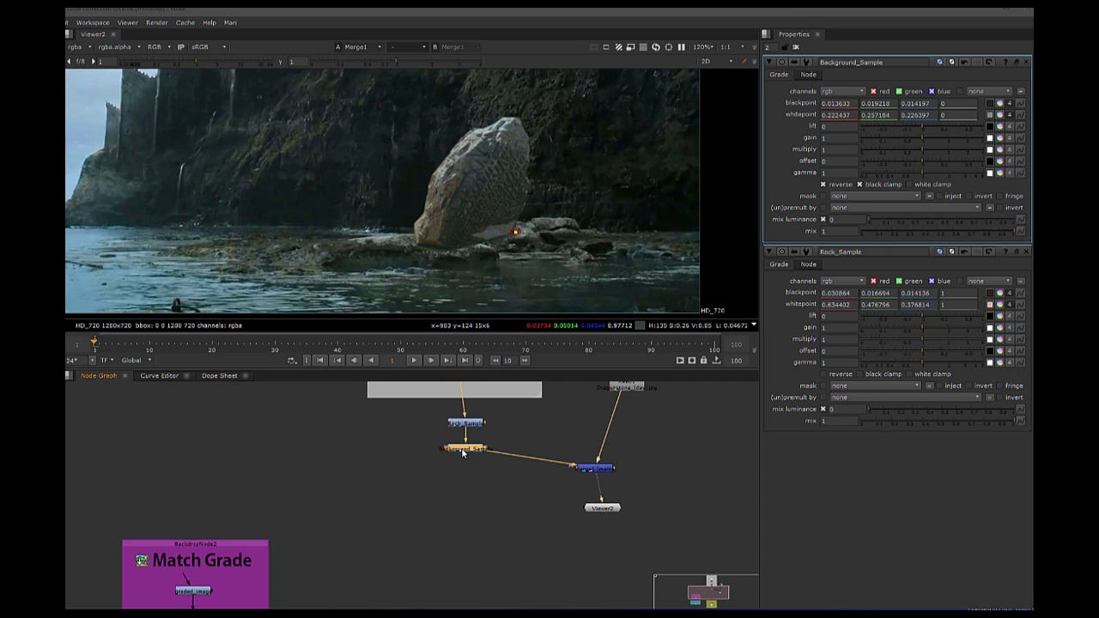
pyautogui.press('g')
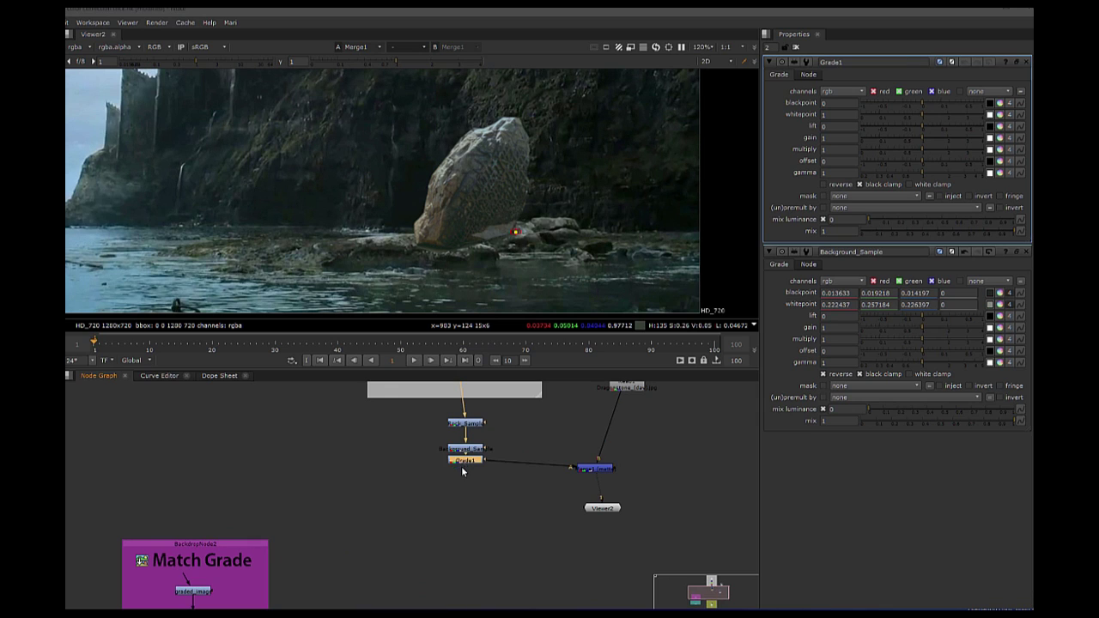
pyautogui.moveTo(462, 465); pyautogui.dragTo(465, 481)
pyautogui.moveTo(921, 174); pyautogui.dragTo(916, 174)
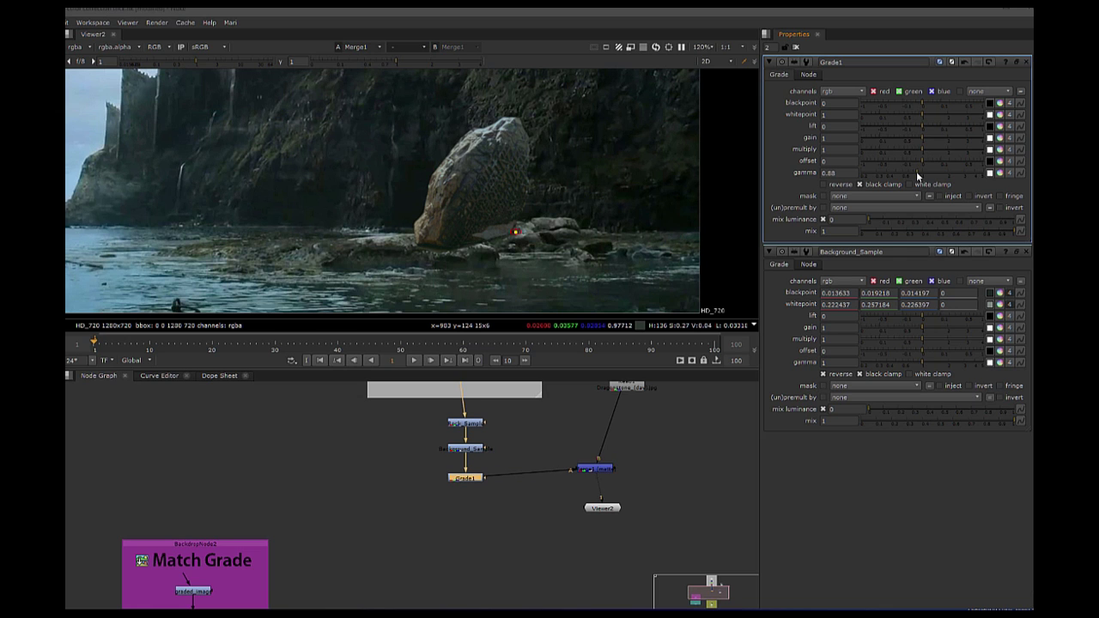
# Step: Move the Viewer2 node further below Merge1 and examine how the graded rock sits in the composite
pyautogui.scroll(-5, 612, 177)
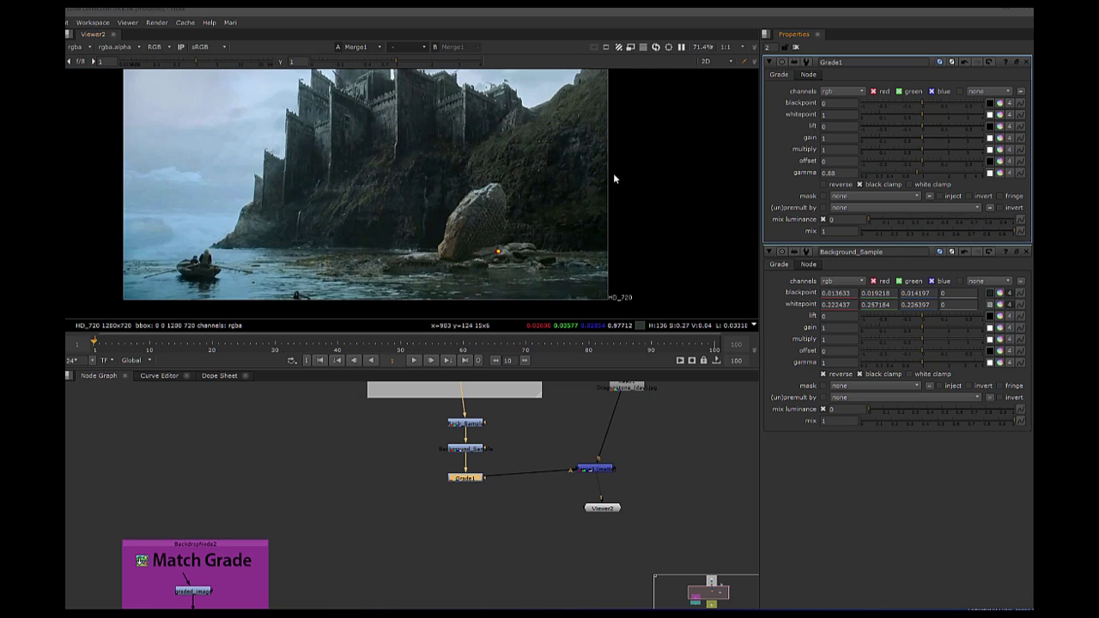
pyautogui.scroll(1, 443, 279)
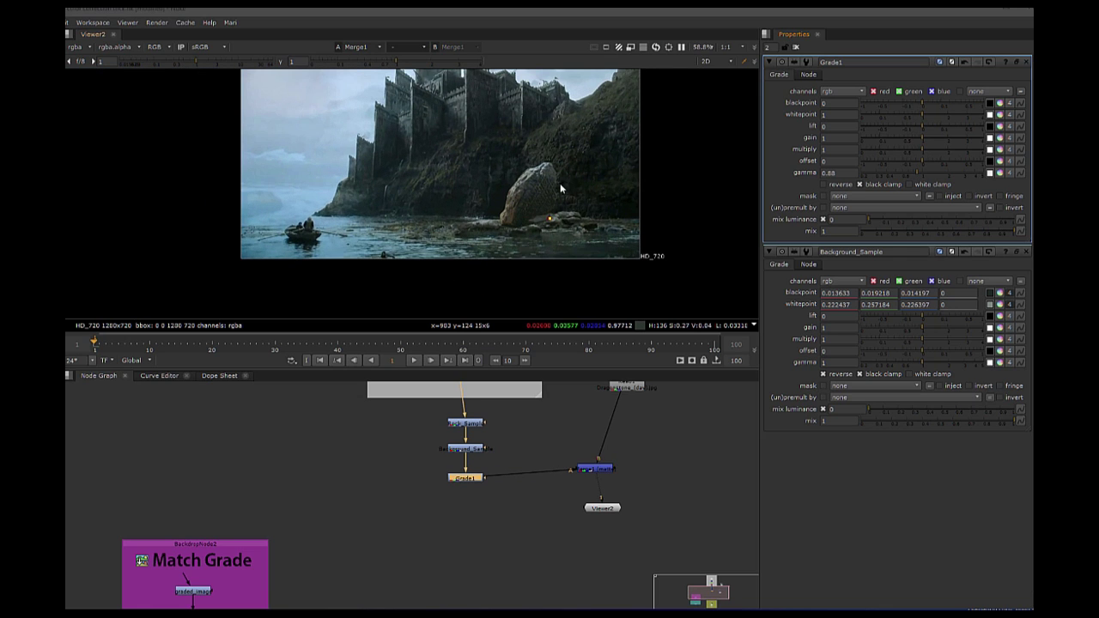
pyautogui.scroll(2, 530, 199)
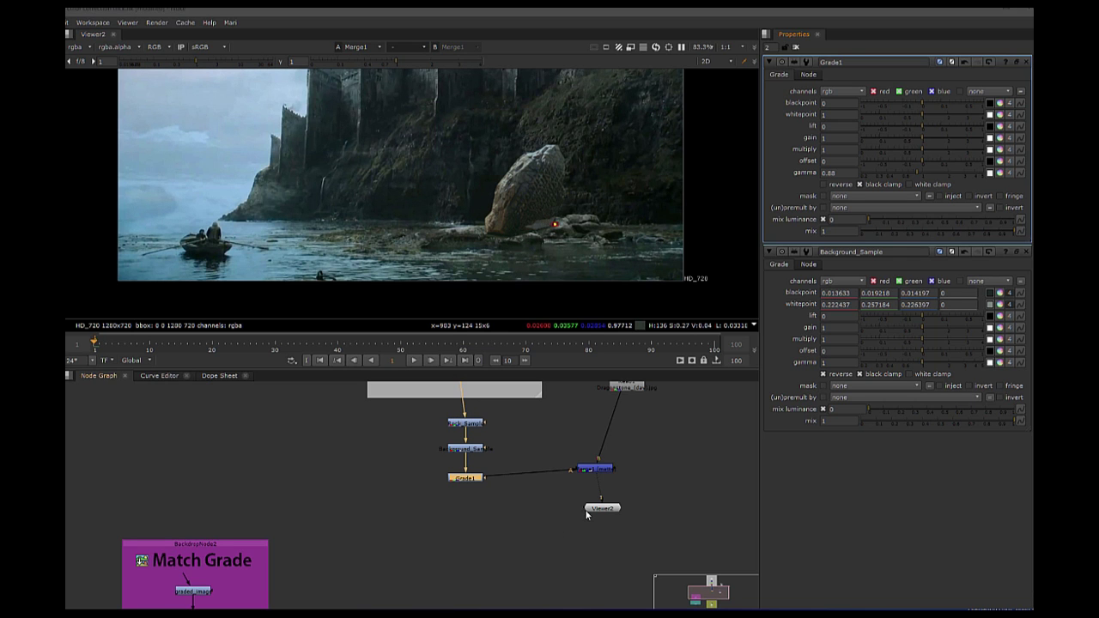
pyautogui.moveTo(588, 516); pyautogui.dragTo(571, 563)
pyautogui.scroll(-3, 550, 240)
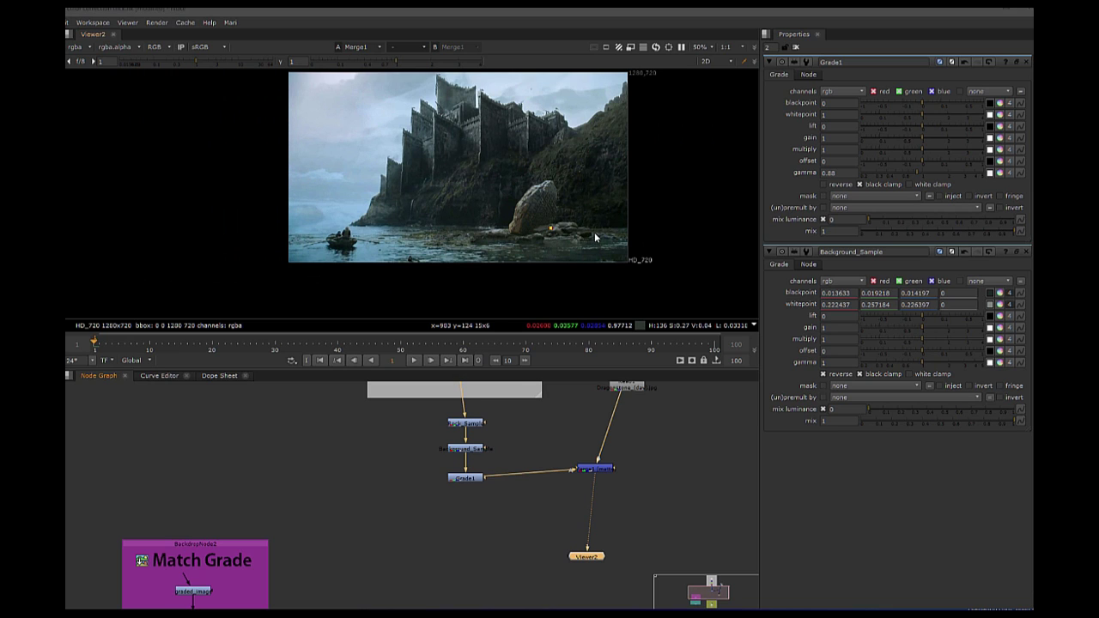
pyautogui.moveTo(580, 241)
pyautogui.mouseDown(button='middle')
pyautogui.moveTo(578, 229)
pyautogui.moveTo(571, 243)
pyautogui.mouseUp(button='middle')
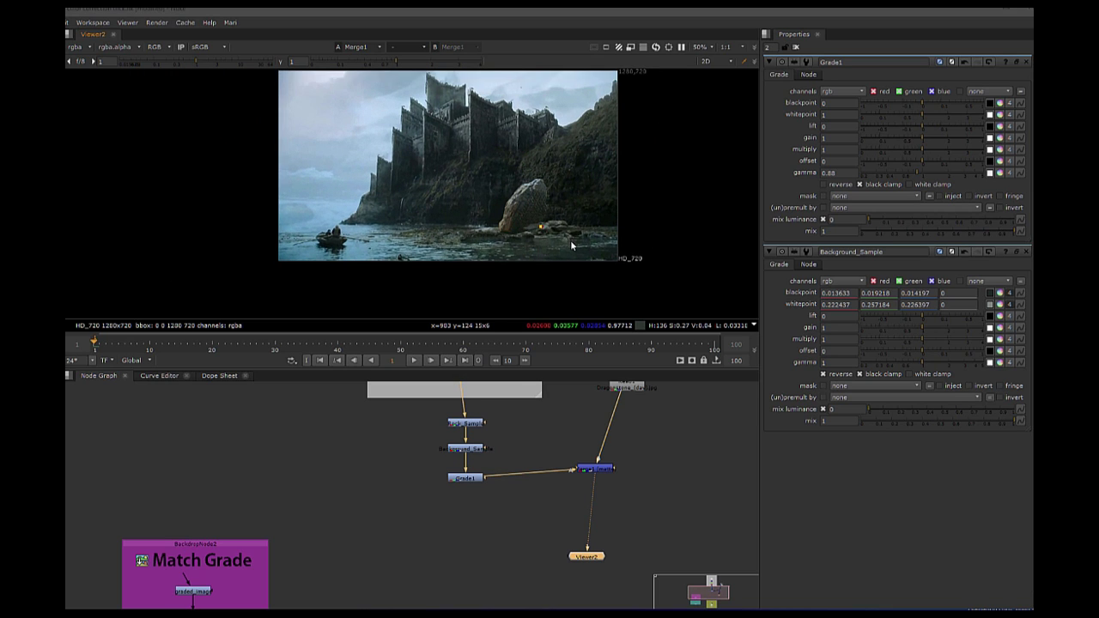
pyautogui.scroll(1, 548, 257)
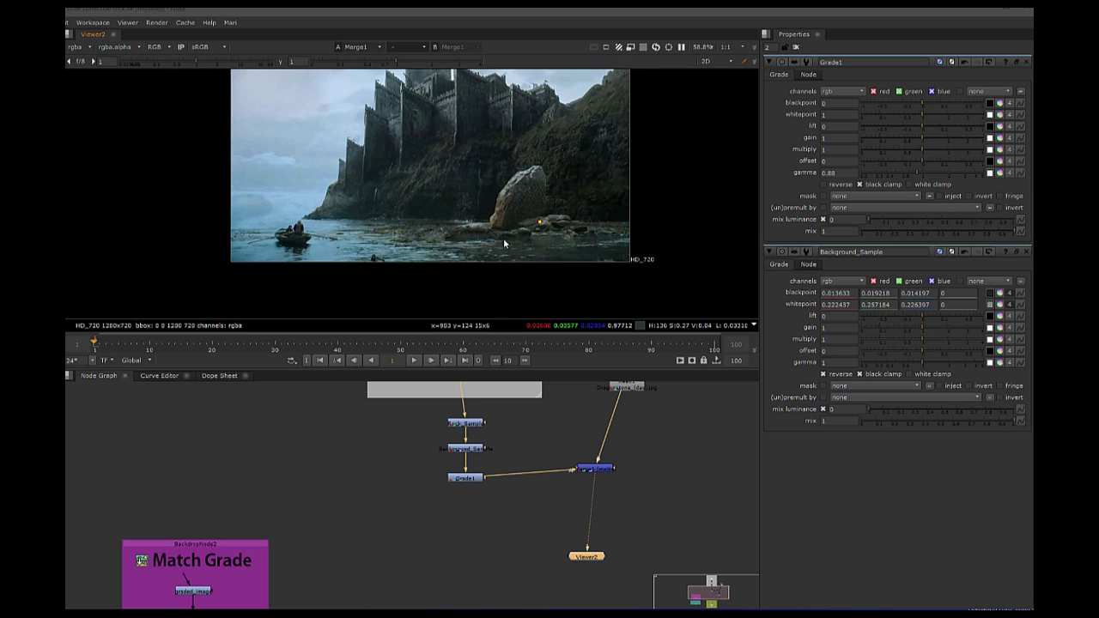
pyautogui.scroll(2, 541, 204)
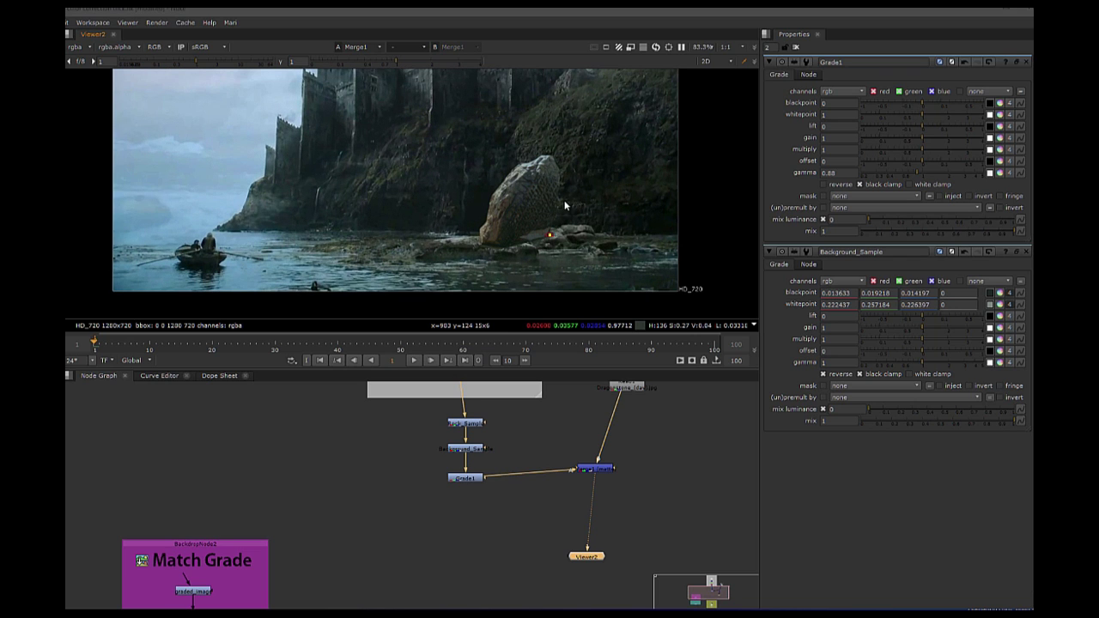
# Step: Move the Overlay backdrop with its nodes up beside the Grade1 node chain
pyautogui.scroll(-6, 529, 507)
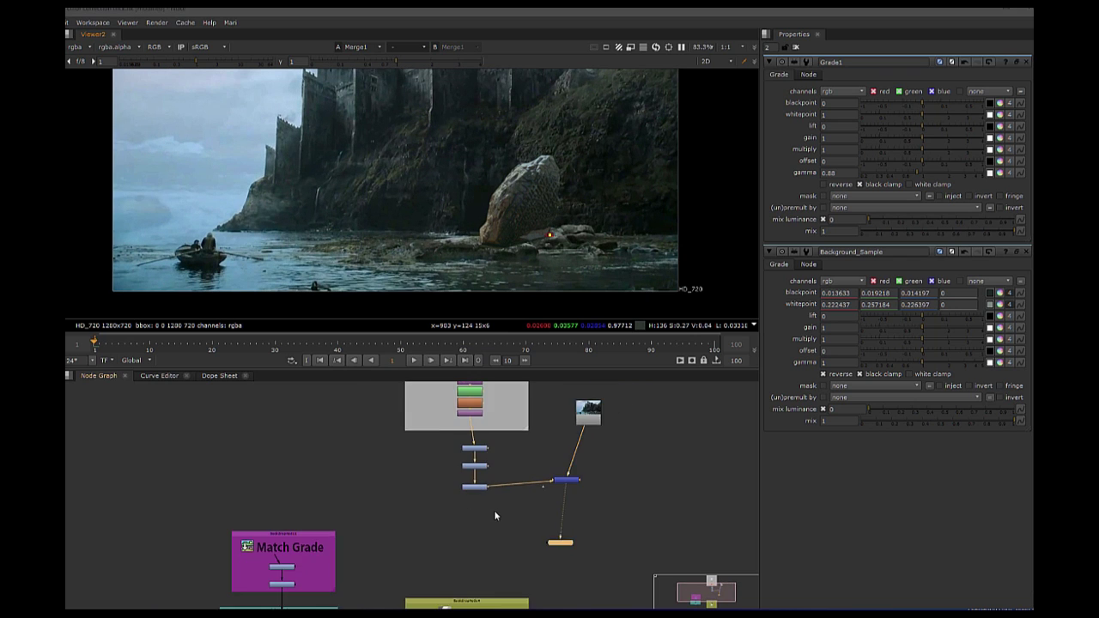
pyautogui.scroll(4, 506, 496)
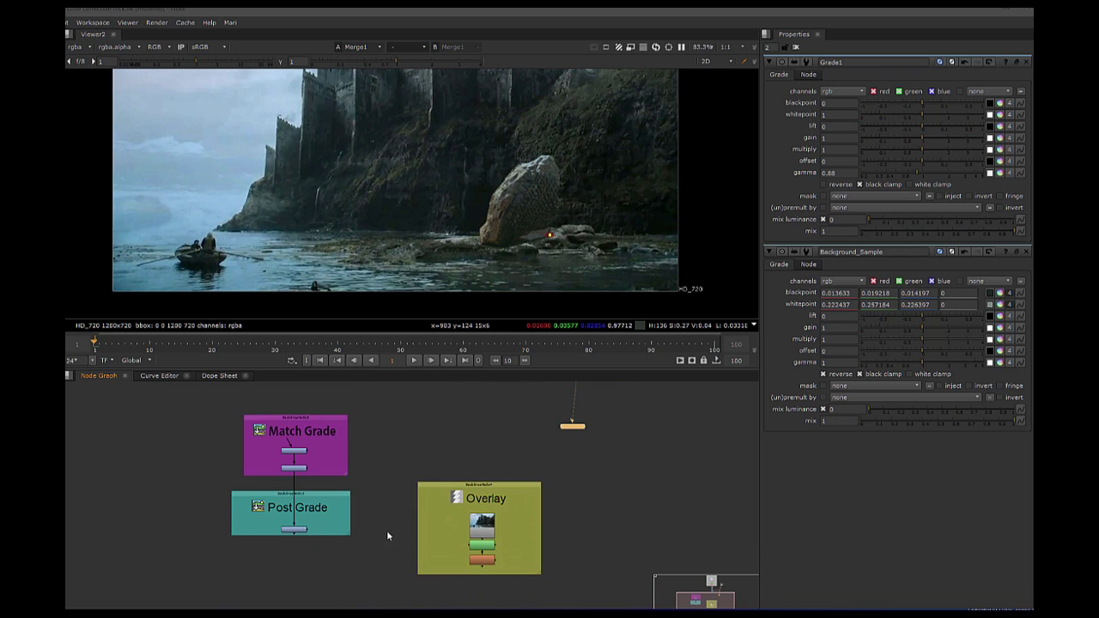
pyautogui.scroll(1, 493, 534)
pyautogui.click(476, 466)
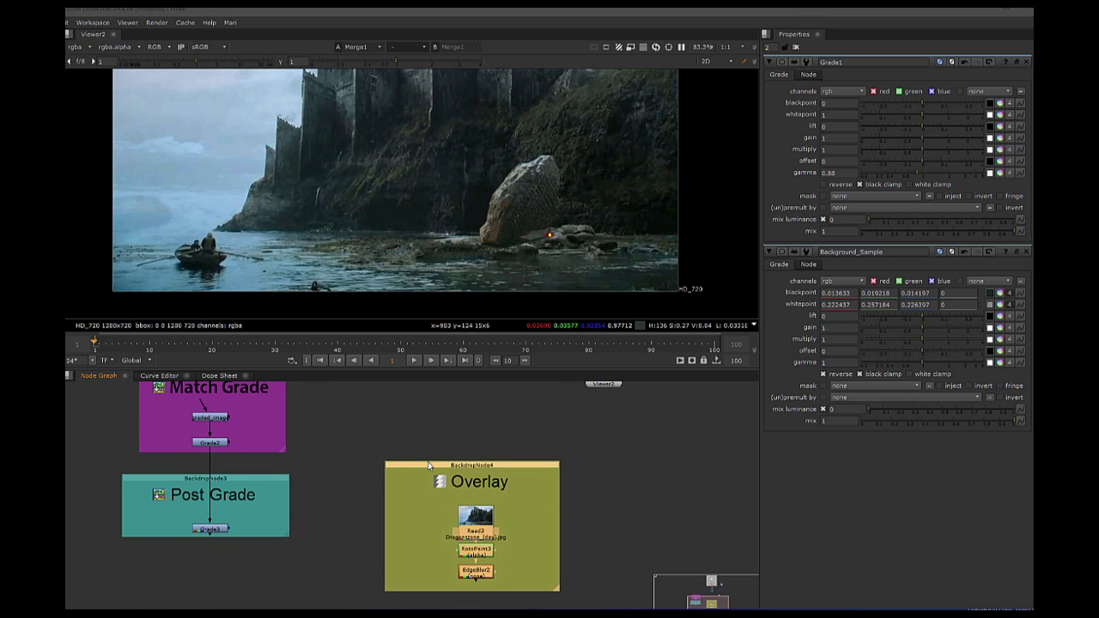
pyautogui.moveTo(470, 465); pyautogui.dragTo(363, 421)
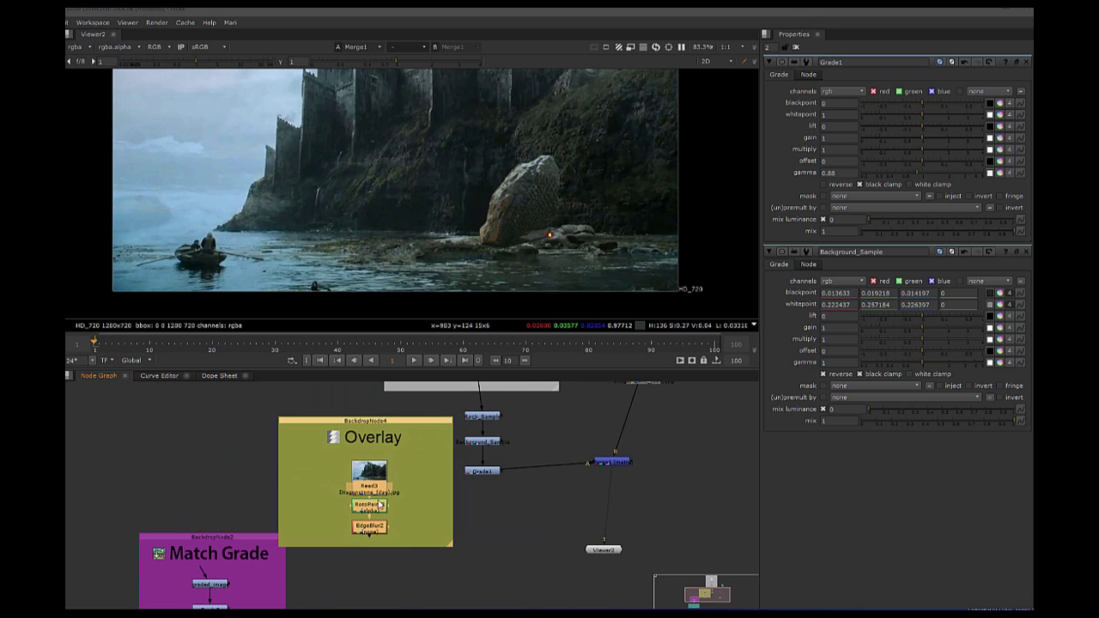
# Step: Merge the overlay's EdgeBlur2 output over Merge1 with a new Merge node, and space out that merge and Viewer2 below
pyautogui.click(417, 576)
pyautogui.click(375, 529)
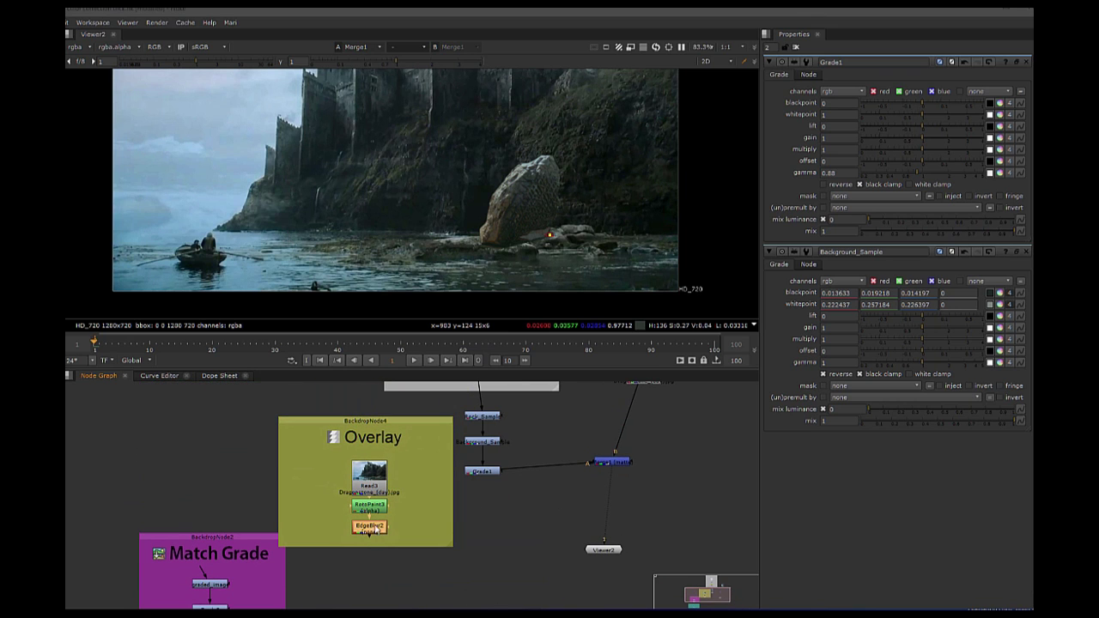
pyautogui.click(610, 463)
pyautogui.press('m')
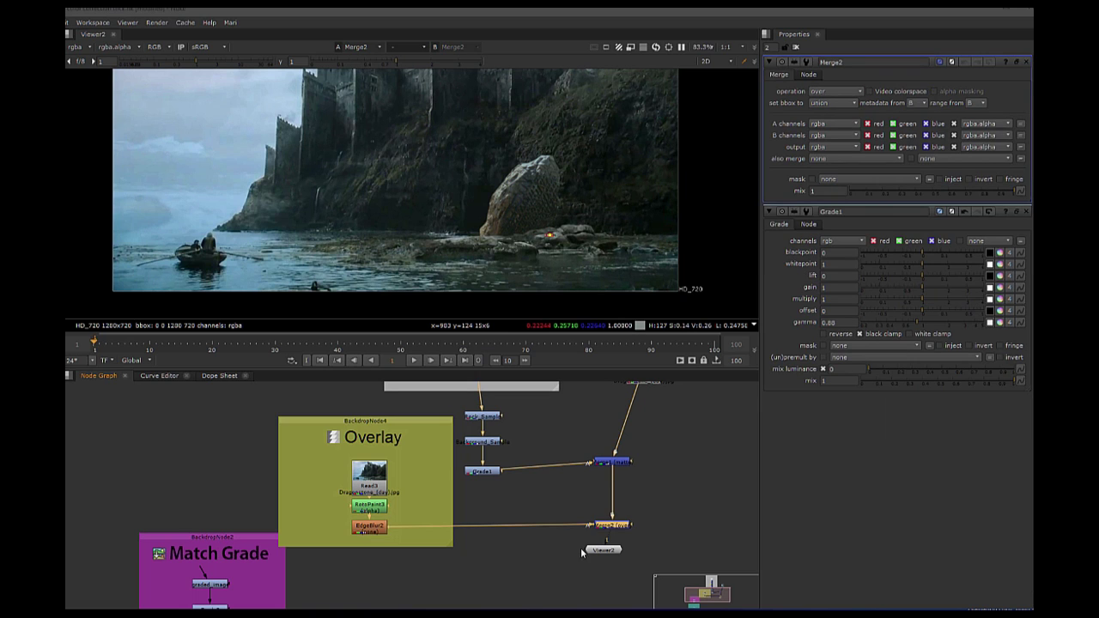
pyautogui.moveTo(604, 550); pyautogui.dragTo(608, 584)
pyautogui.moveTo(612, 525); pyautogui.dragTo(581, 558)
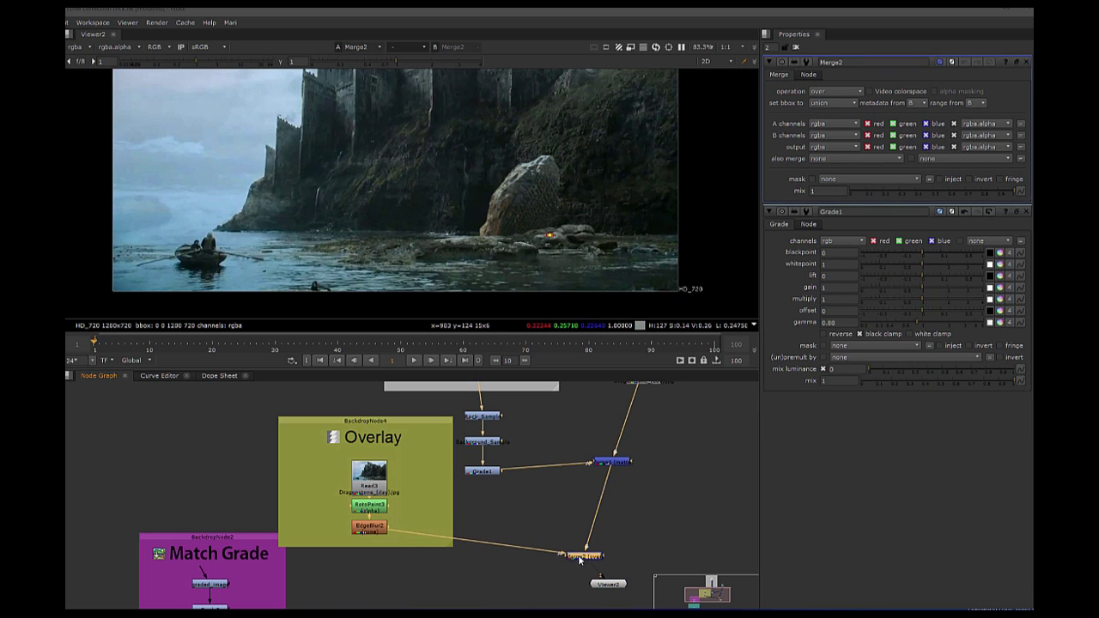
# Step: Disable and re-enable the three Overlay nodes to check how the foreground rocks cover the base of the added rock
pyautogui.scroll(3, 495, 284)
pyautogui.click(693, 447)
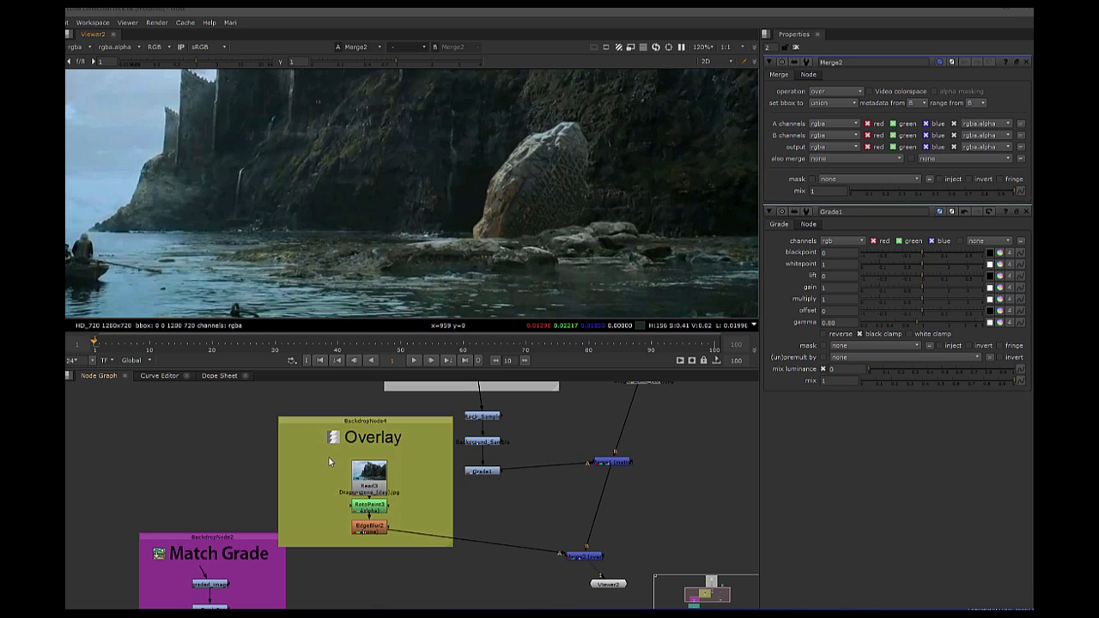
pyautogui.moveTo(329, 461); pyautogui.dragTo(396, 536)
pyautogui.press('d')
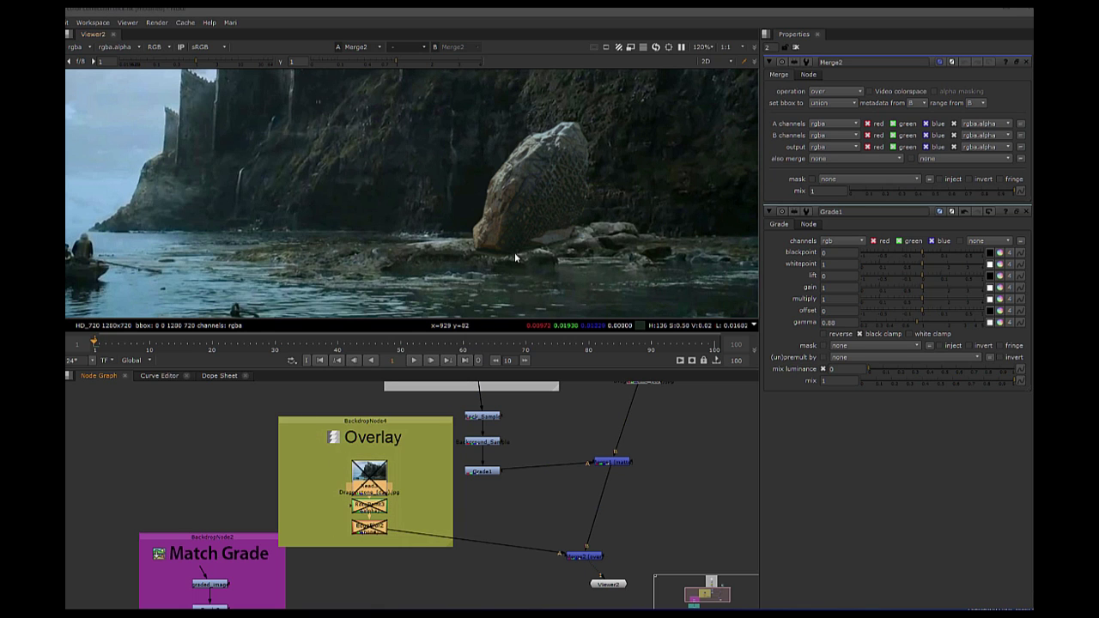
pyautogui.press('d')
pyautogui.scroll(-3, 633, 170)
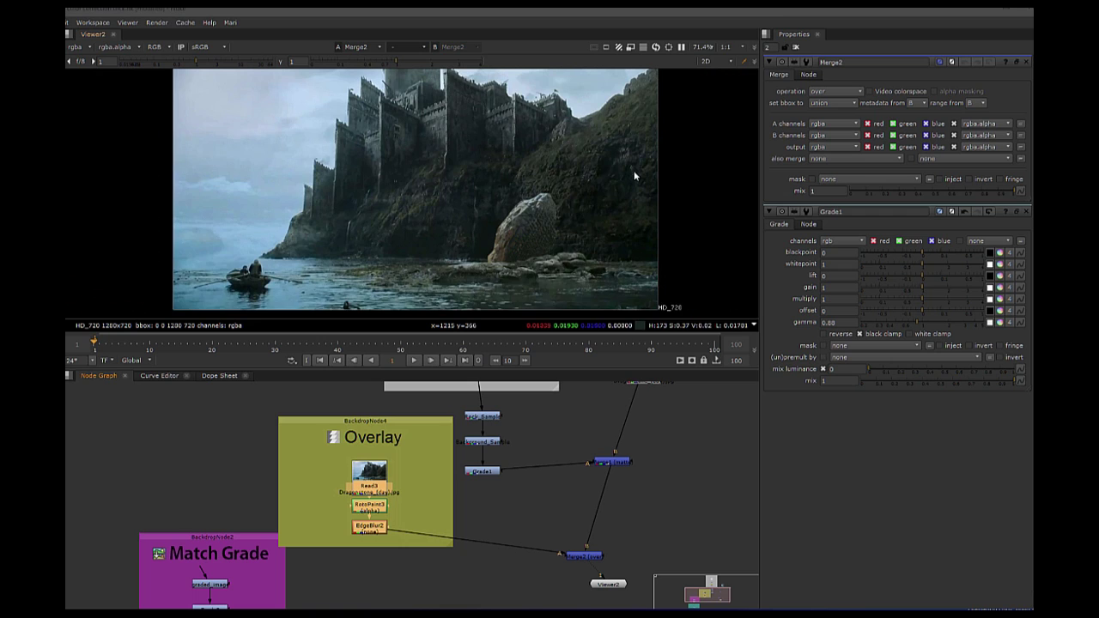
pyautogui.scroll(-1, 633, 176)
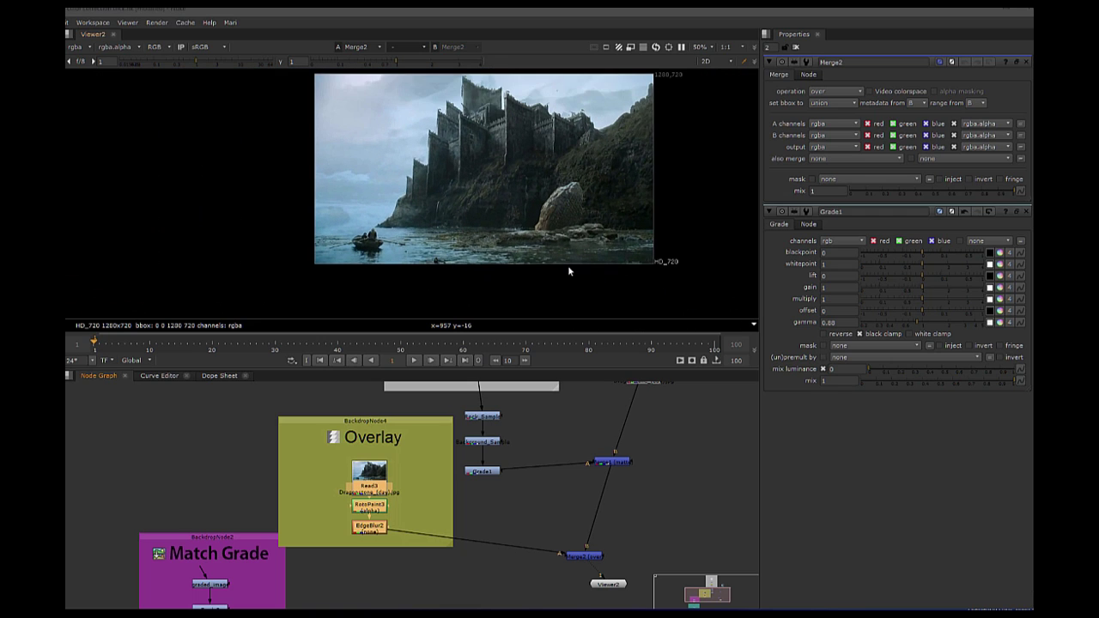
pyautogui.moveTo(568, 267); pyautogui.dragTo(565, 281, button='middle')
# Step: Toggle the rock's three grading nodes off and on, and compare the ungraded and graded rock in the composite
pyautogui.scroll(-3, 526, 524)
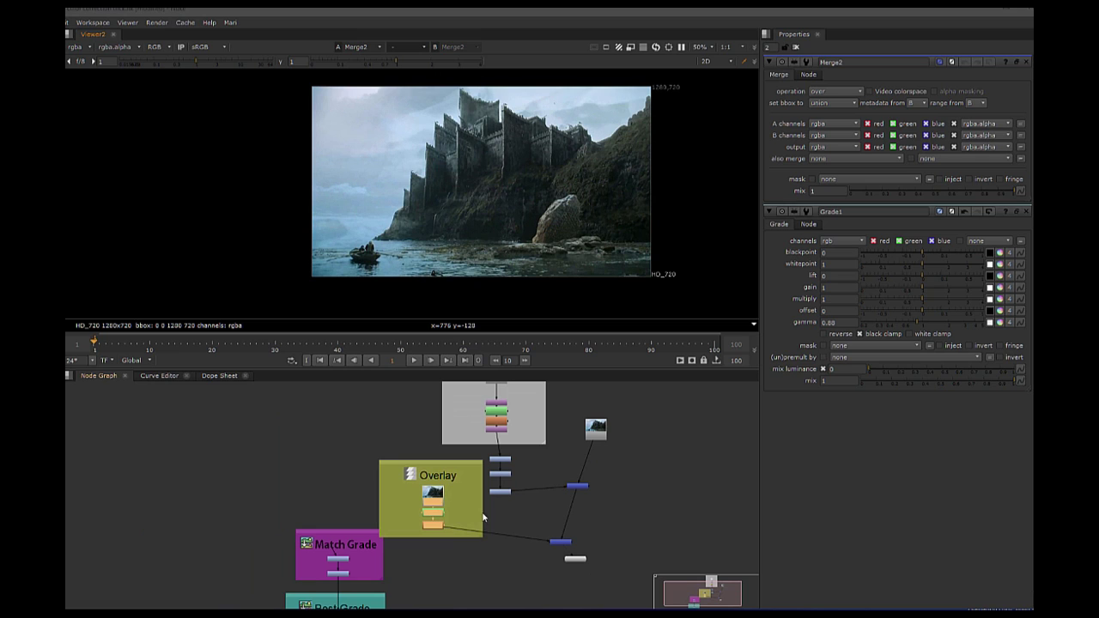
pyautogui.scroll(-1, 478, 489)
pyautogui.moveTo(463, 419); pyautogui.dragTo(522, 510)
pyautogui.click(512, 510)
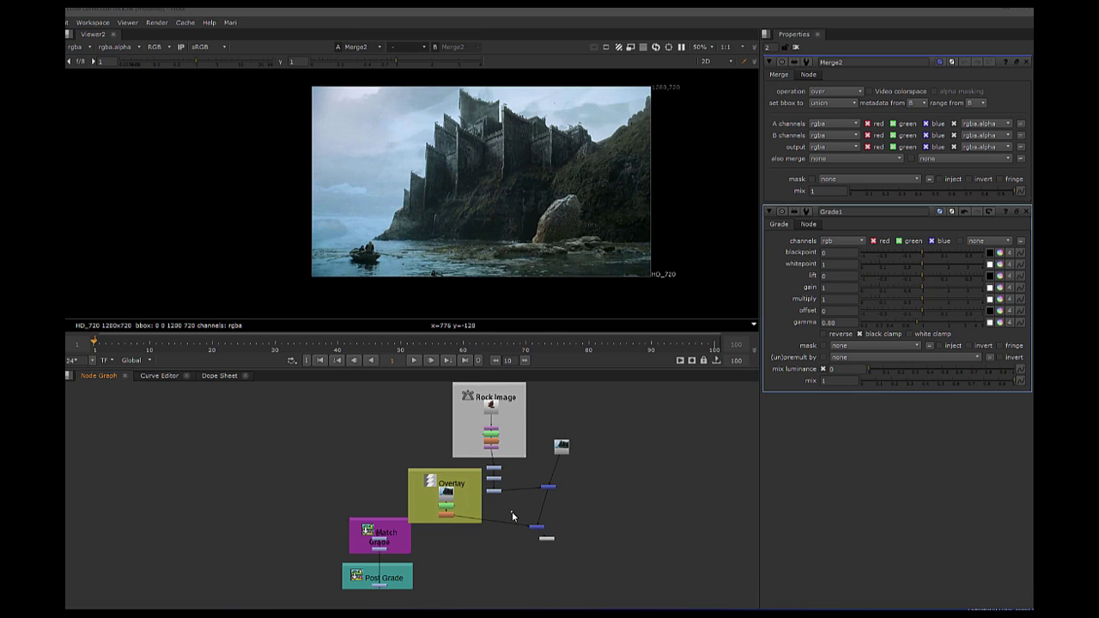
pyautogui.moveTo(478, 460); pyautogui.dragTo(506, 507)
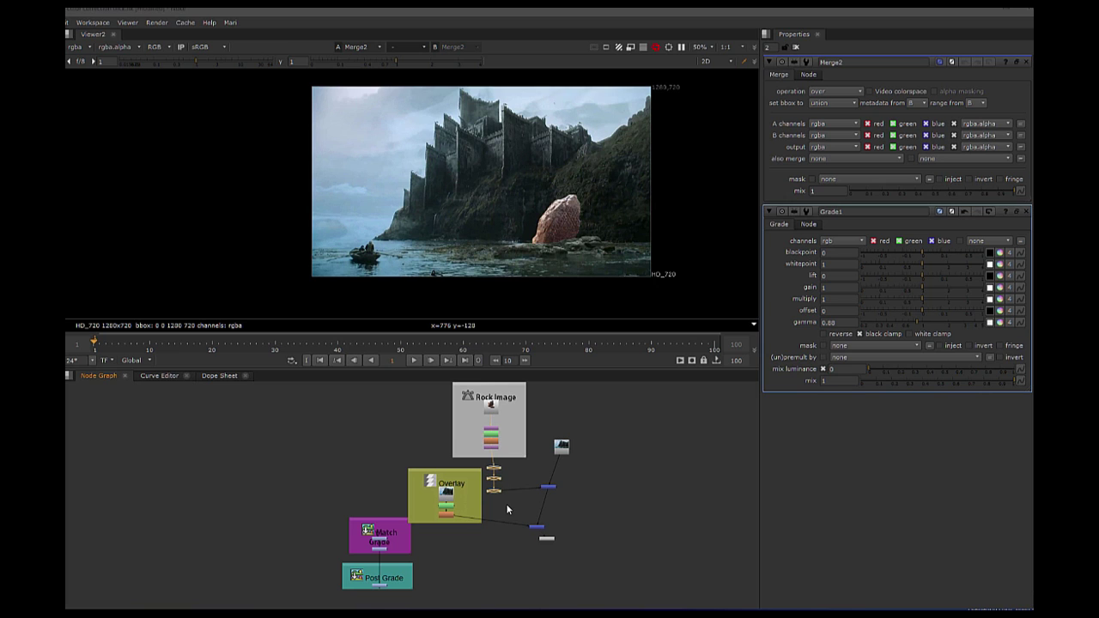
pyautogui.scroll(3, 592, 272)
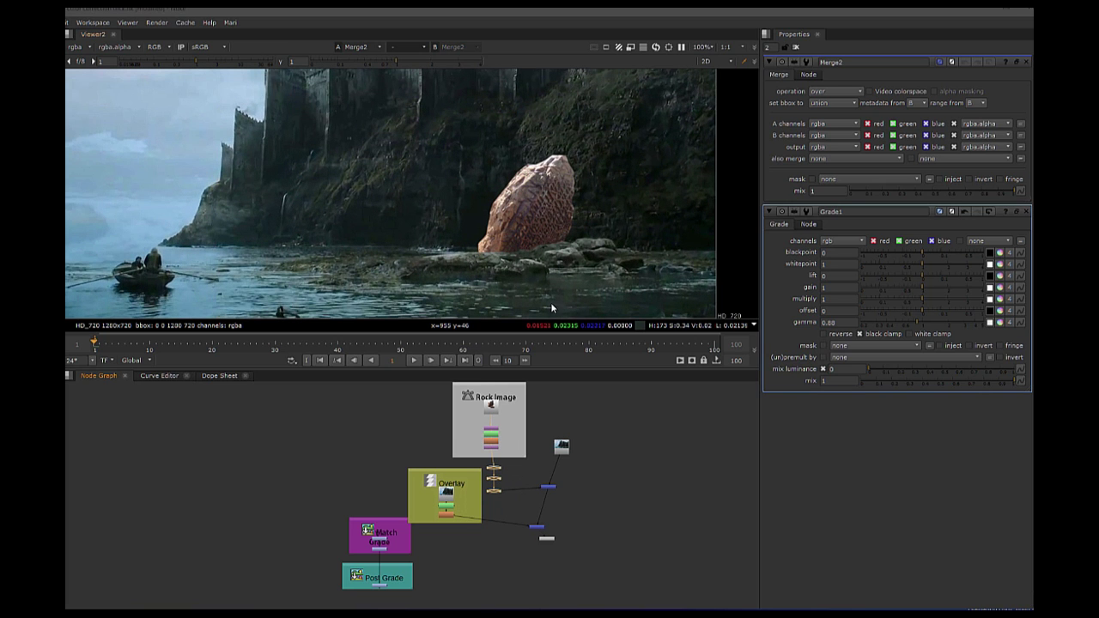
pyautogui.scroll(-2, 558, 285)
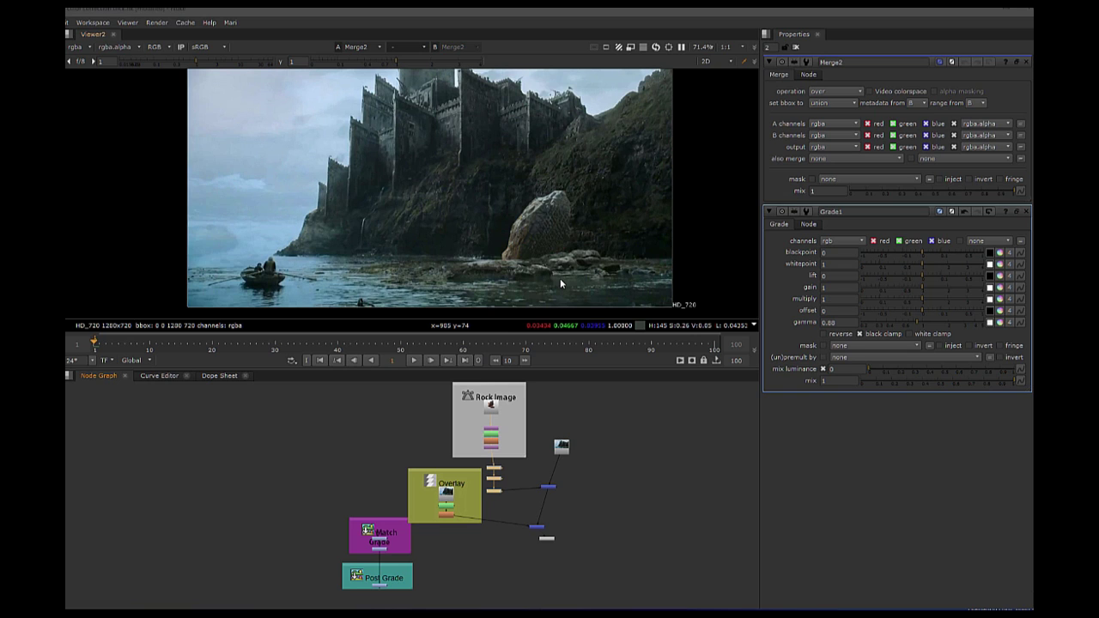
pyautogui.scroll(-1, 559, 282)
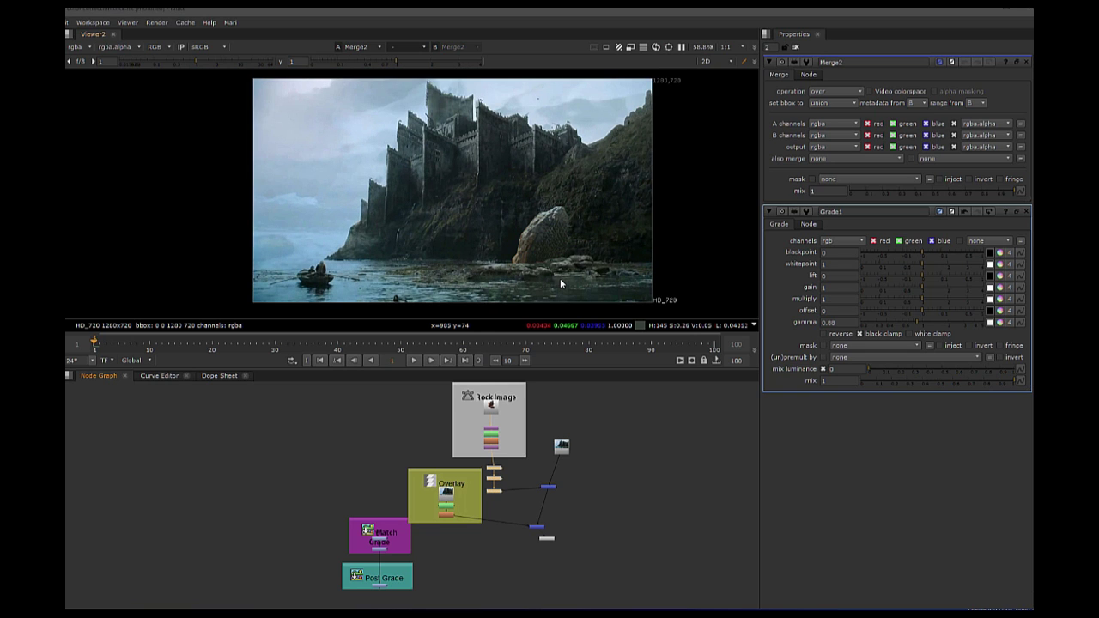
pyautogui.scroll(-2, 585, 158)
pyautogui.scroll(2, 554, 270)
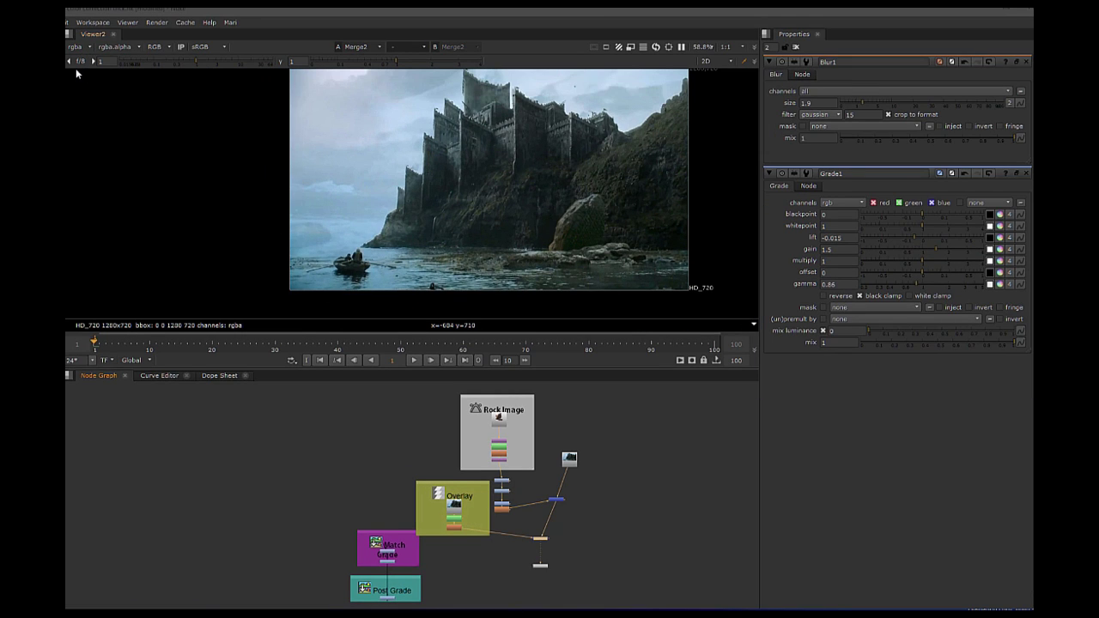
# Step: Split the viewer pane vertically, create a second viewer, and place Viewer2 in the empty pane beside Viewer1
pyautogui.click(70, 36)
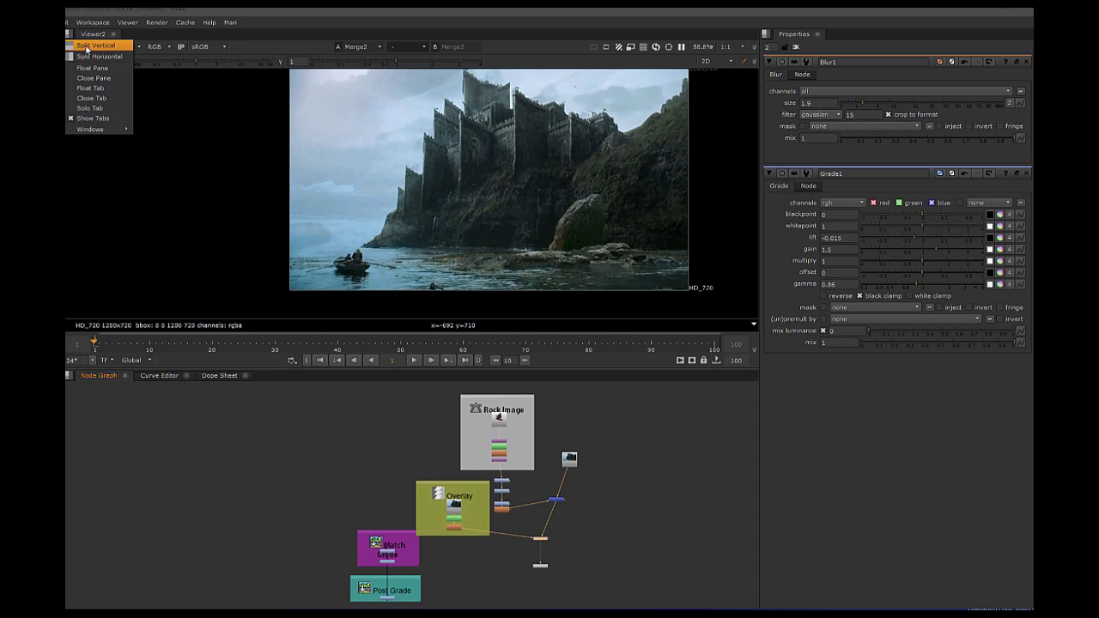
pyautogui.click(86, 47)
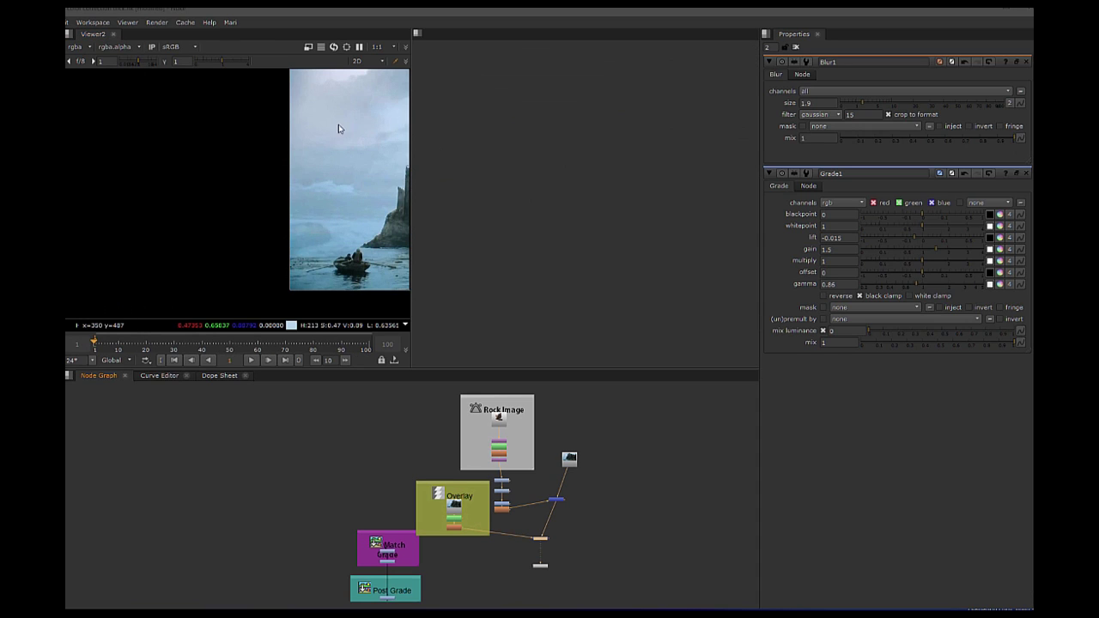
pyautogui.click(127, 22)
pyautogui.click(149, 34)
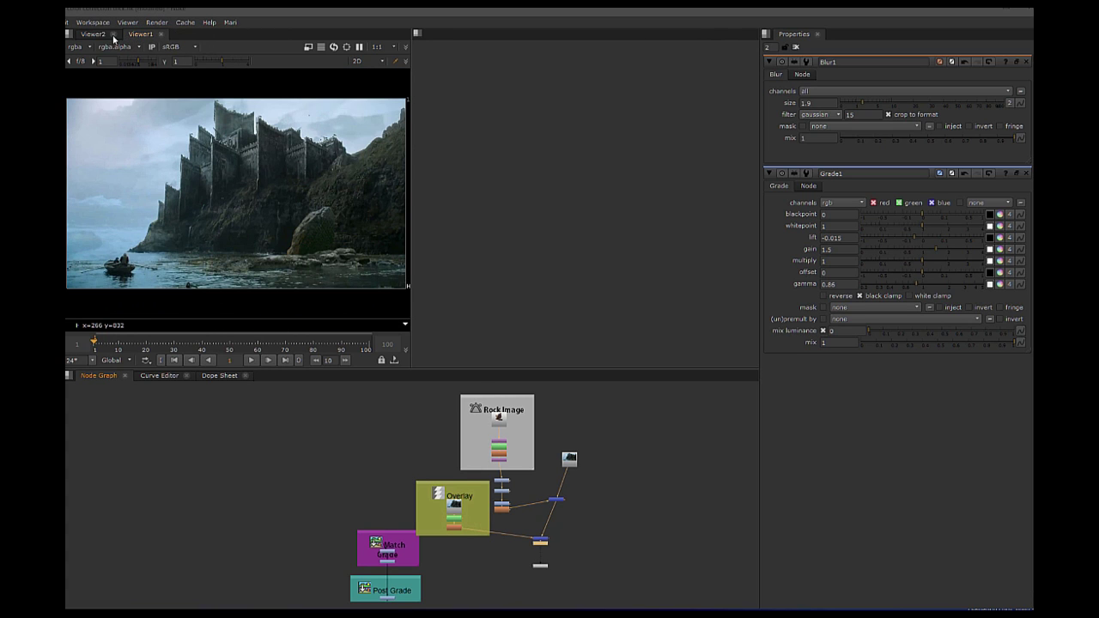
pyautogui.moveTo(113, 39); pyautogui.dragTo(549, 214)
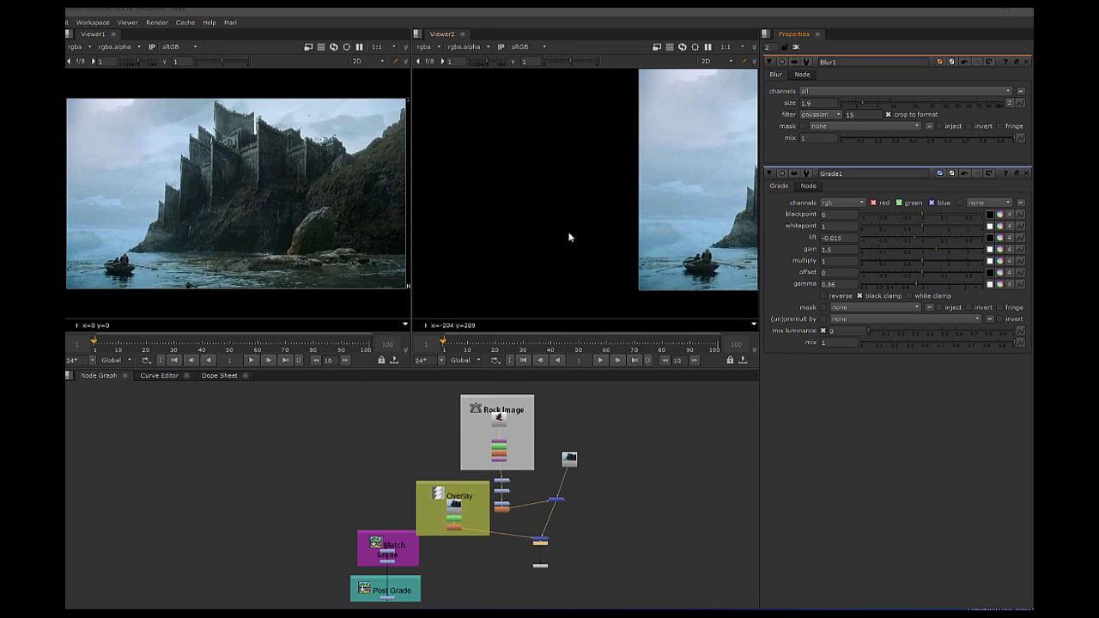
# Step: Position the Viewer1 node beside Viewer2 below the merge and connect it to the original Read1 plate
pyautogui.scroll(-3, 515, 245)
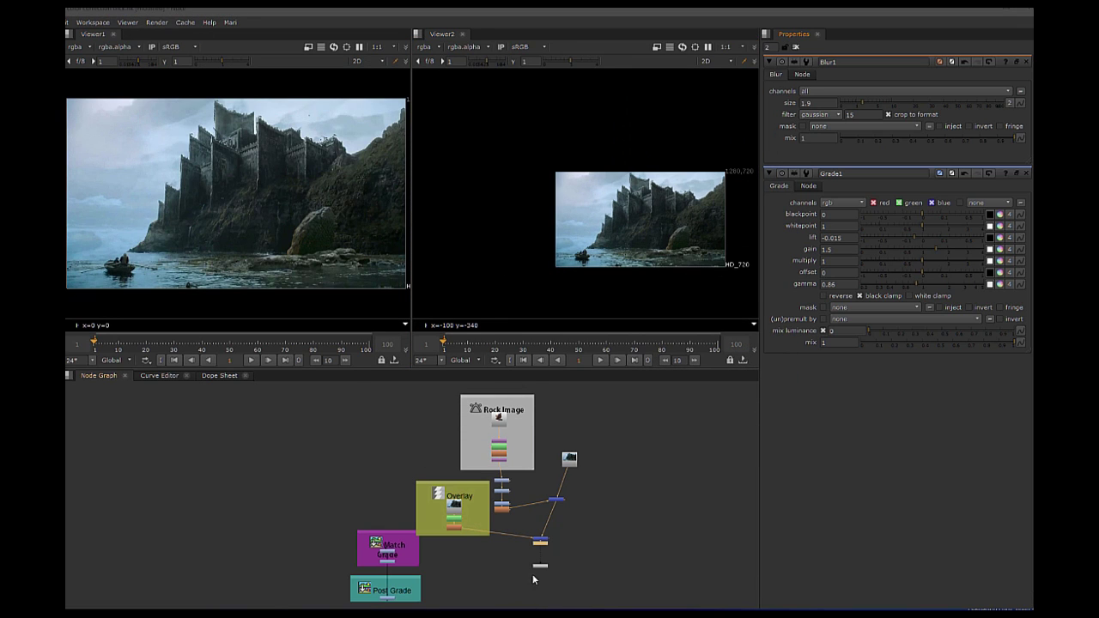
pyautogui.scroll(2, 537, 580)
pyautogui.scroll(-4, 539, 558)
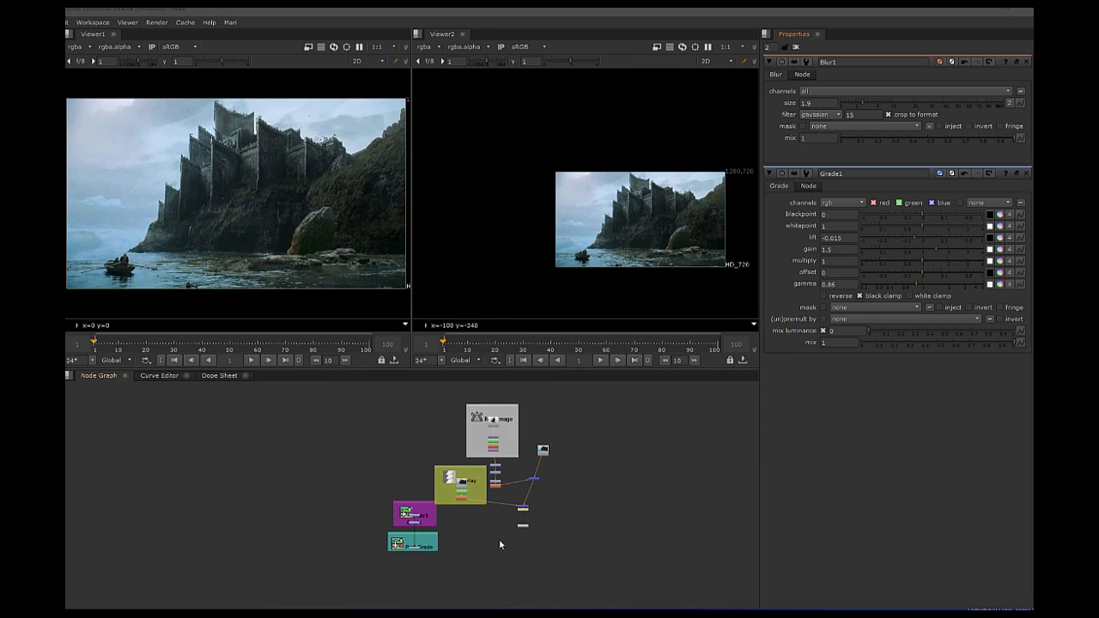
pyautogui.scroll(2, 500, 543)
pyautogui.scroll(3, 487, 483)
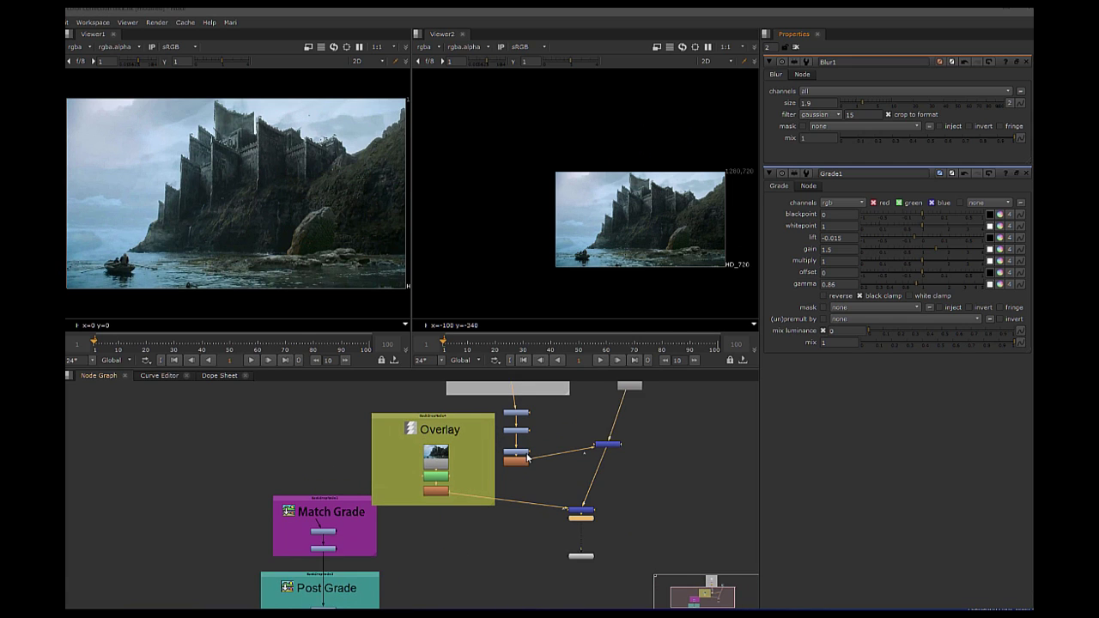
pyautogui.moveTo(591, 527); pyautogui.dragTo(642, 580)
pyautogui.scroll(1, 620, 540)
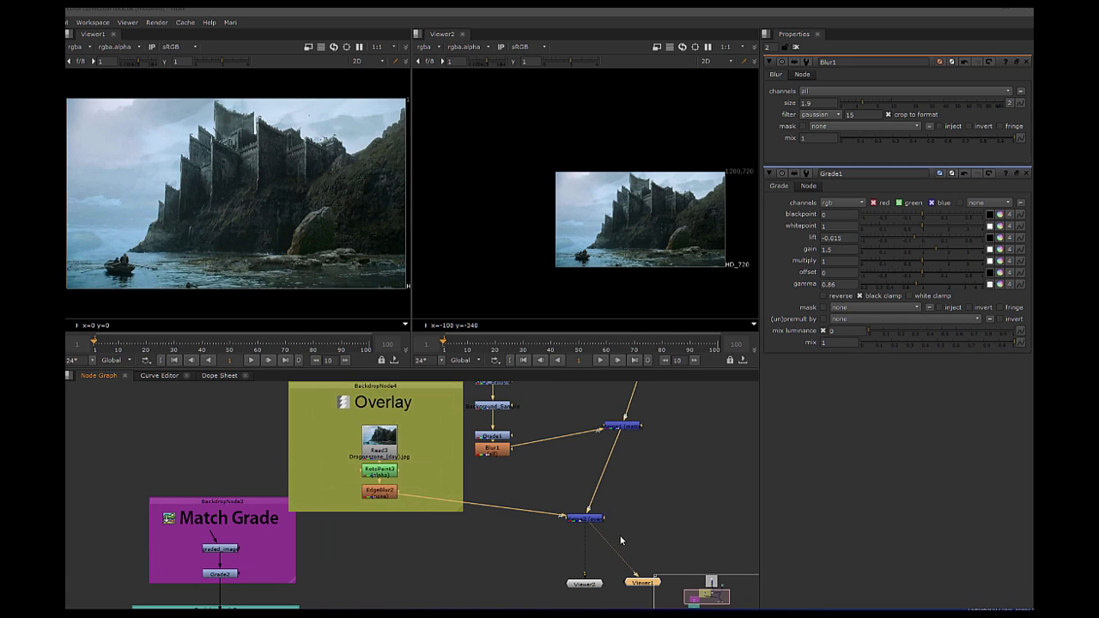
pyautogui.moveTo(598, 533); pyautogui.dragTo(659, 403)
pyautogui.scroll(-2, 274, 215)
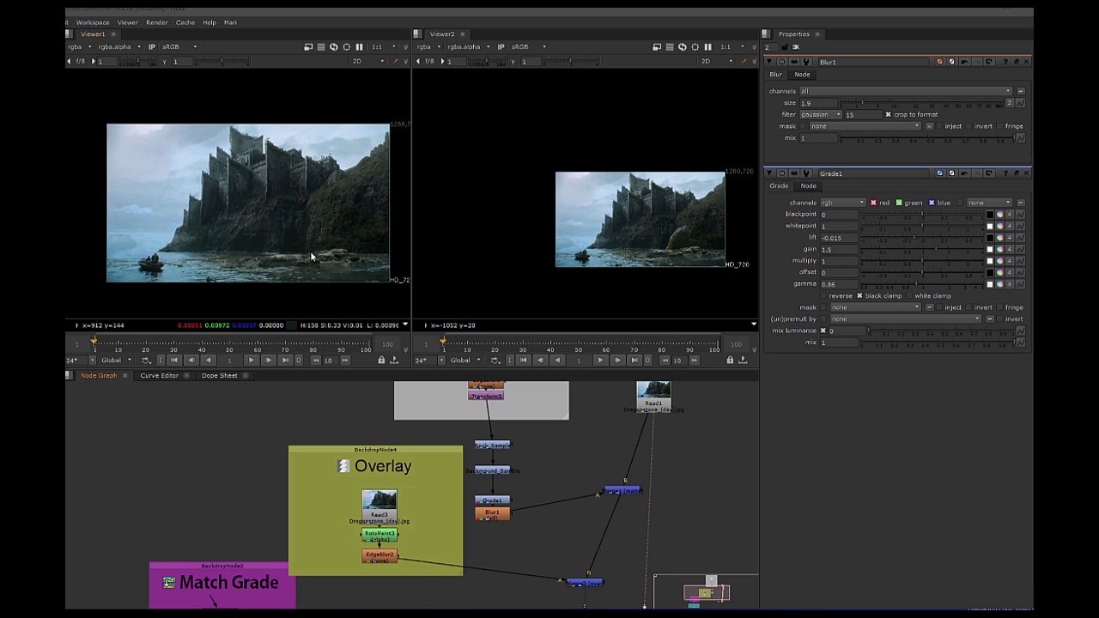
# Step: Frame the shoreline rocks closely in both viewers and compare the original plate in Viewer1 with the composite in Viewer2
pyautogui.moveTo(703, 537); pyautogui.dragTo(703, 418, button='middle')
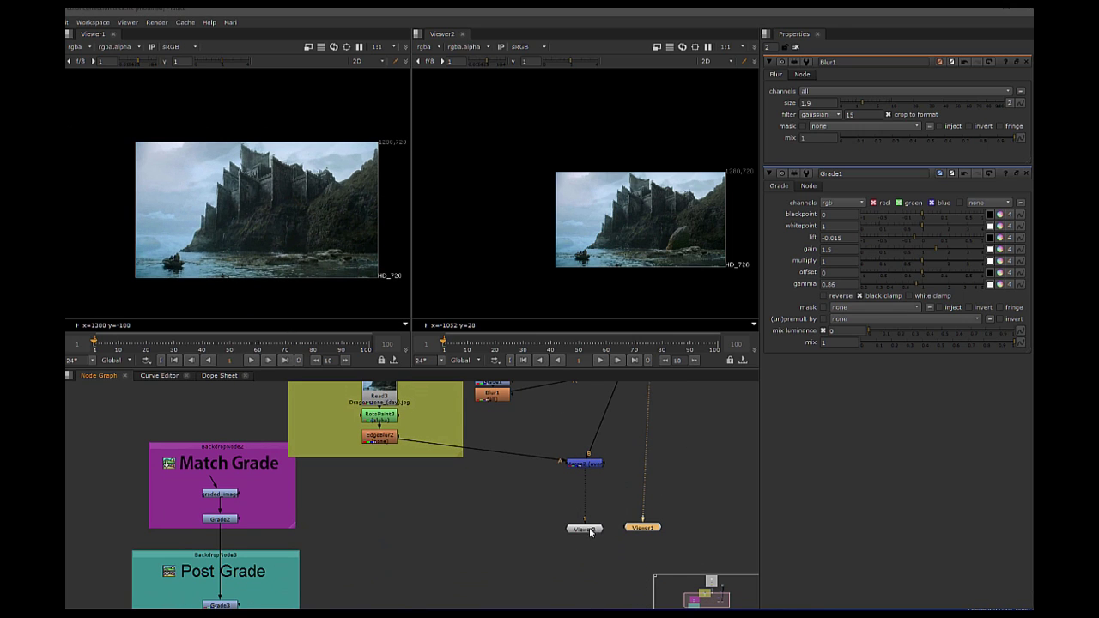
pyautogui.click(585, 529)
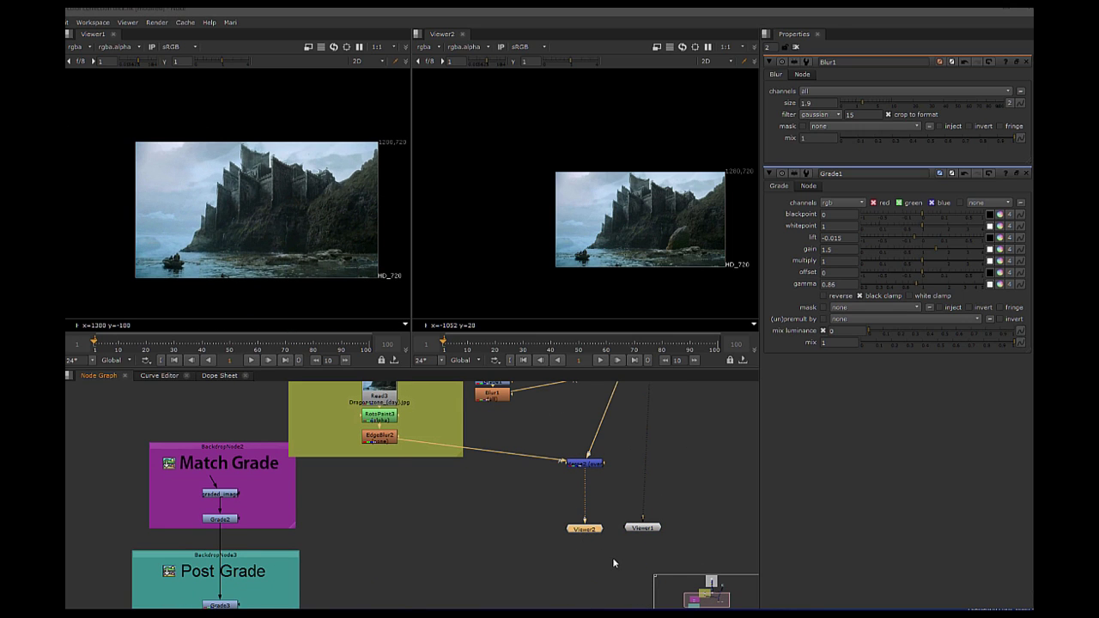
pyautogui.scroll(5, 679, 246)
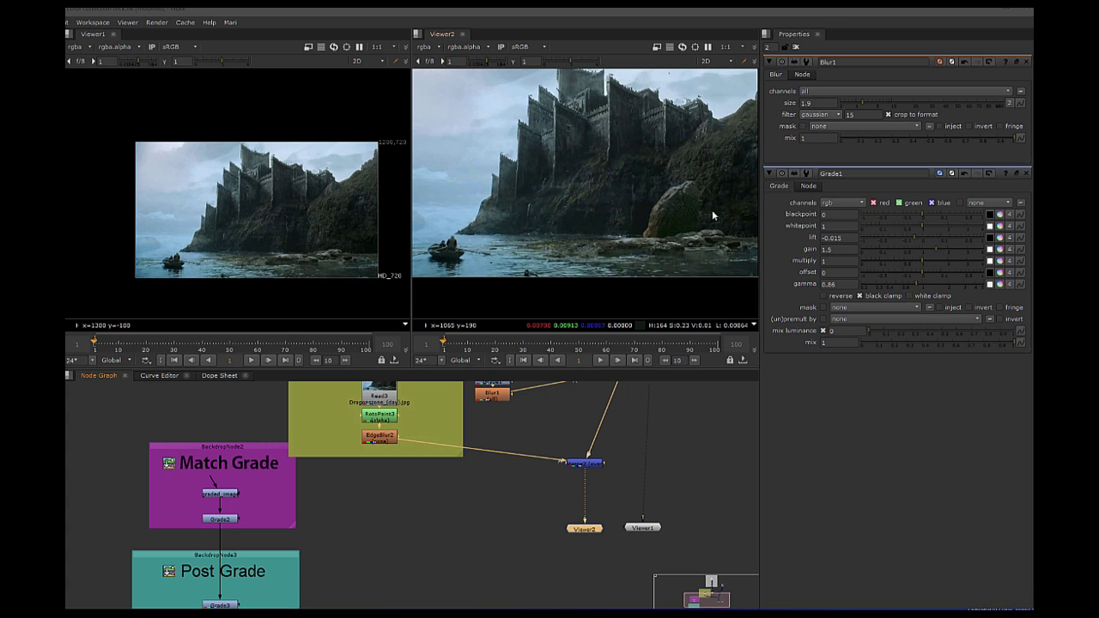
pyautogui.scroll(1, 712, 211)
pyautogui.moveTo(698, 235); pyautogui.dragTo(583, 244, button='middle')
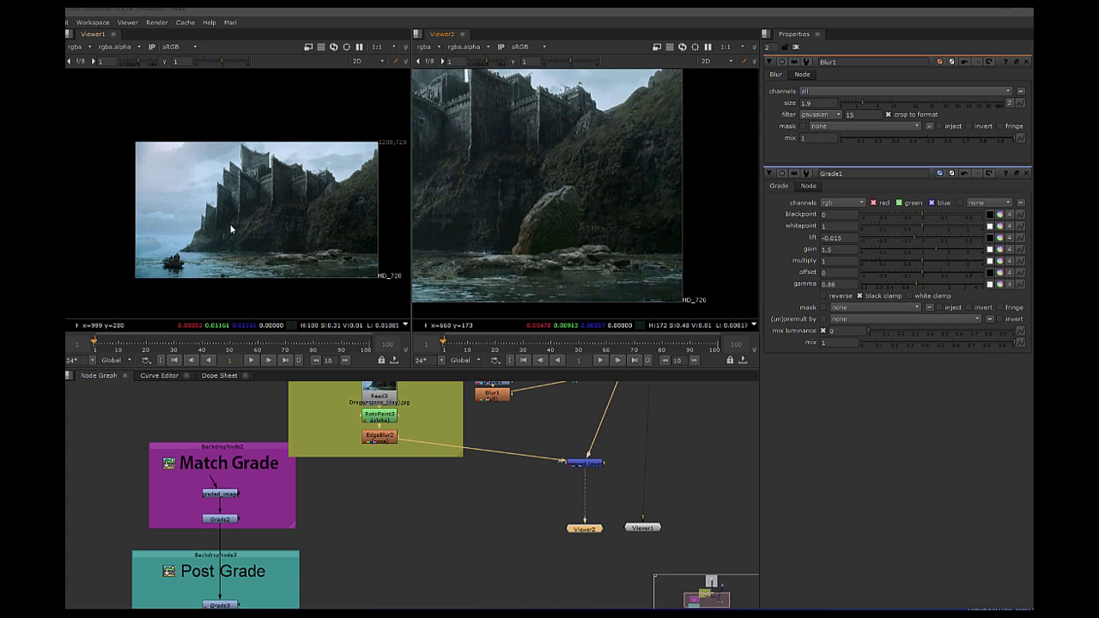
pyautogui.scroll(6, 254, 253)
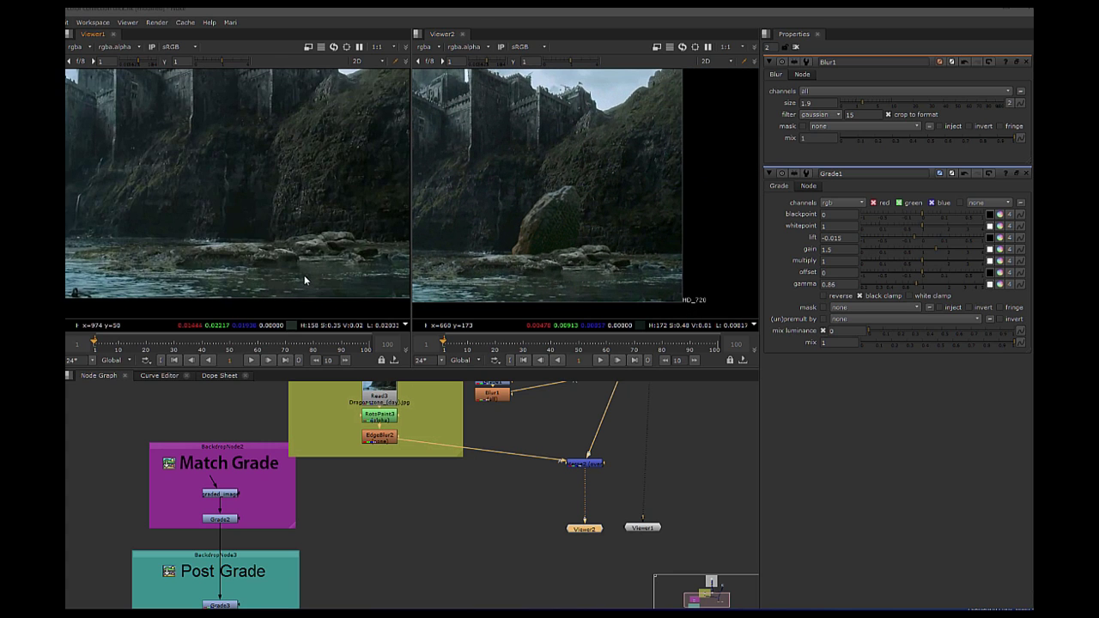
pyautogui.scroll(1, 571, 536)
pyautogui.scroll(-2, 631, 493)
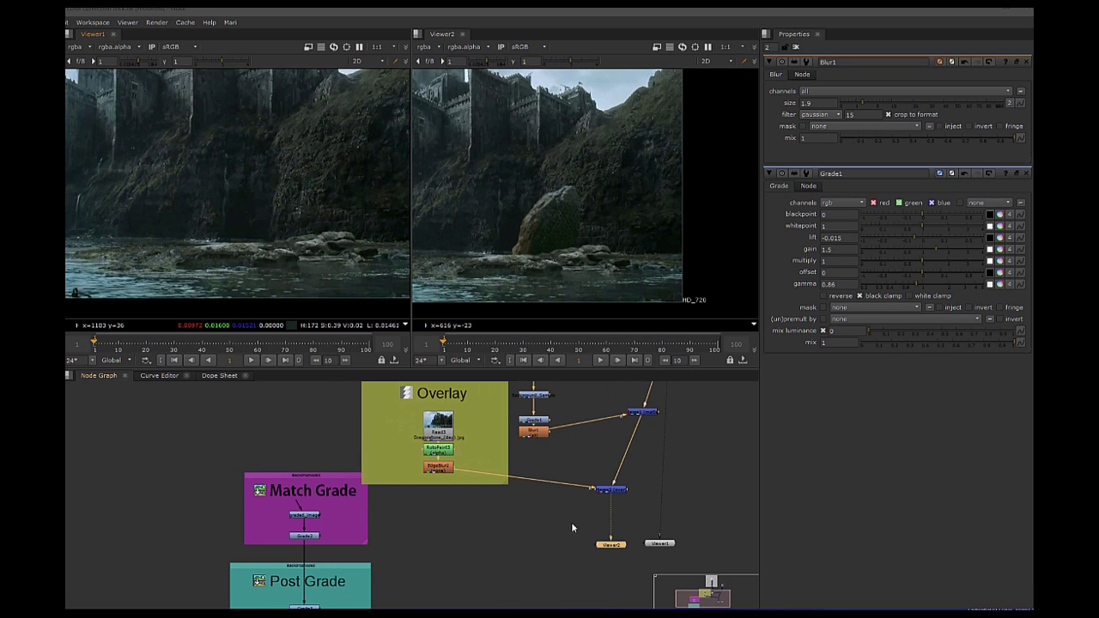
pyautogui.moveTo(524, 557); pyautogui.dragTo(482, 579, button='middle')
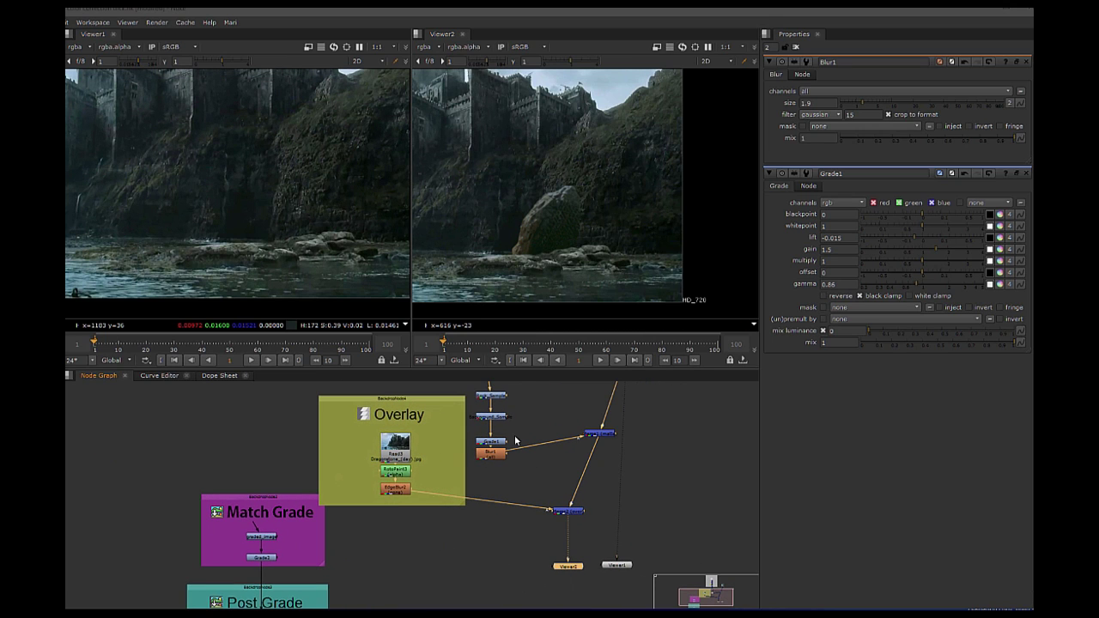
pyautogui.scroll(2, 494, 481)
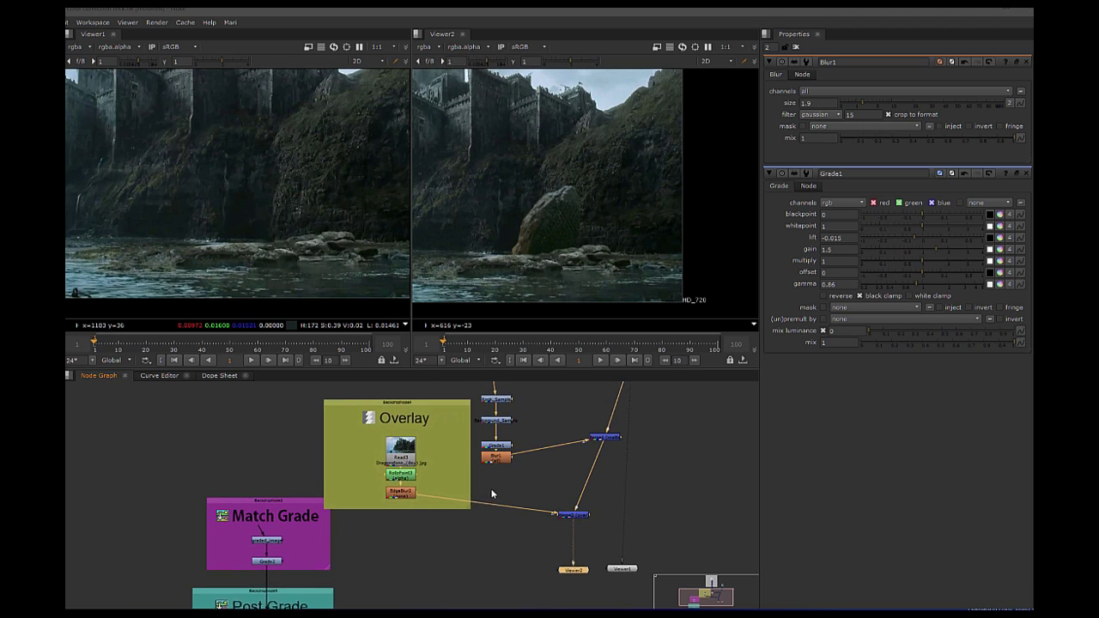
# Step: Open the Background_Sample grade and resample its whitepoint from the bright top of the shoreline rock in the original plate
pyautogui.click(497, 431)
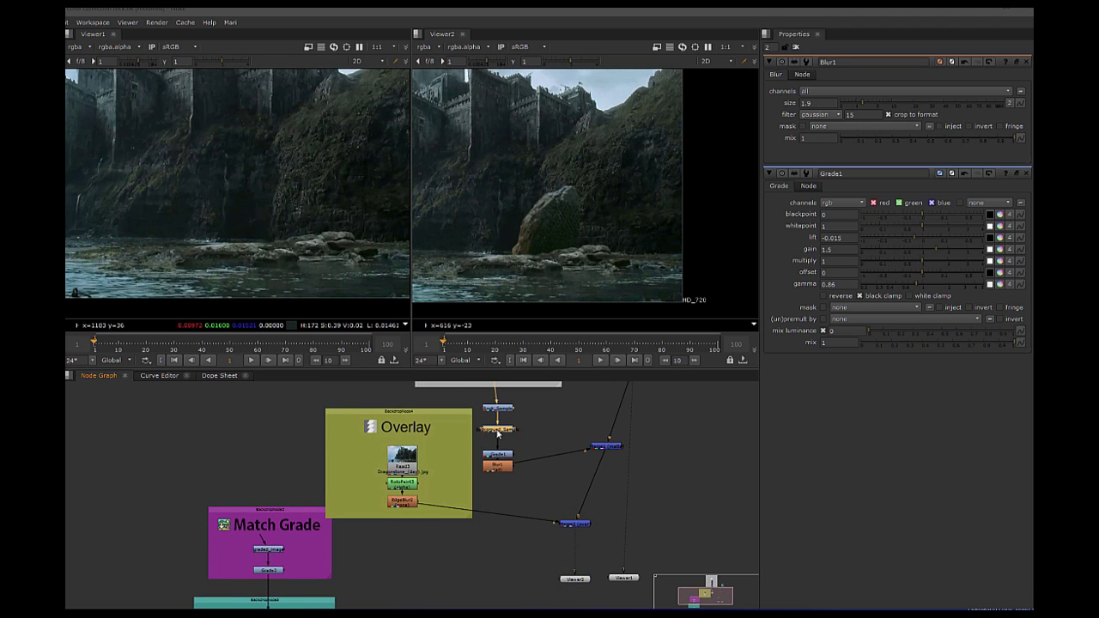
pyautogui.doubleClick(498, 431)
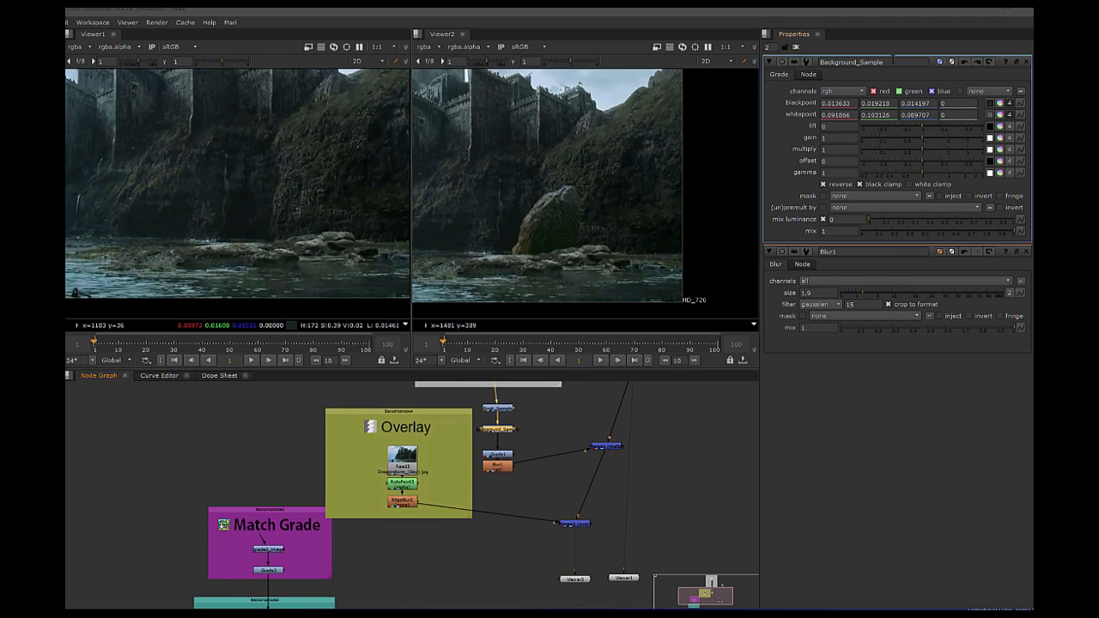
pyautogui.doubleClick(893, 61)
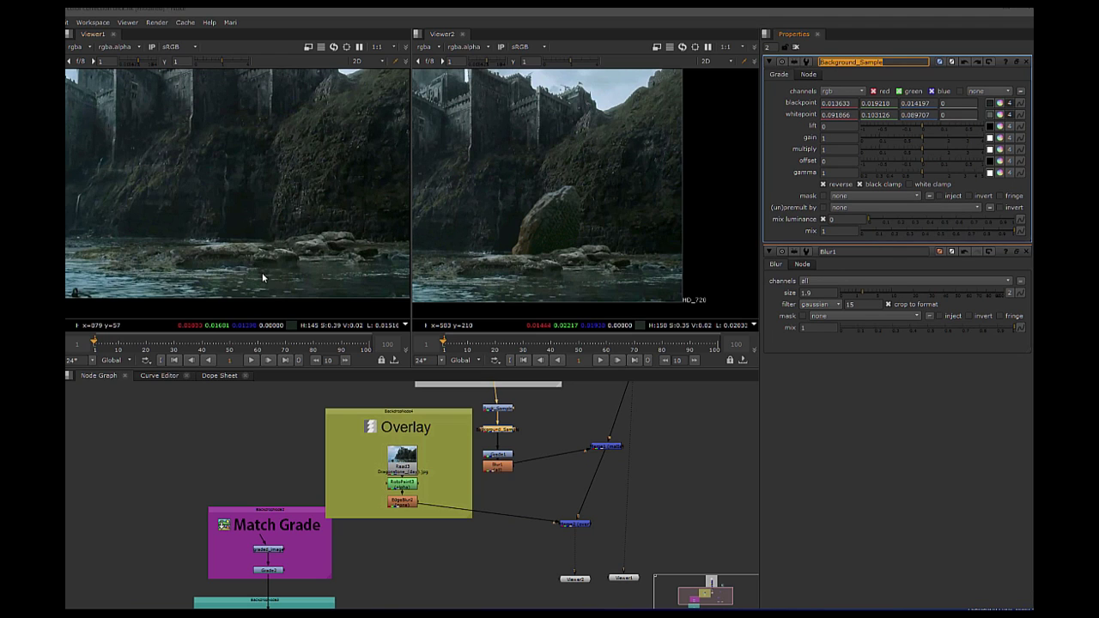
pyautogui.click(989, 114)
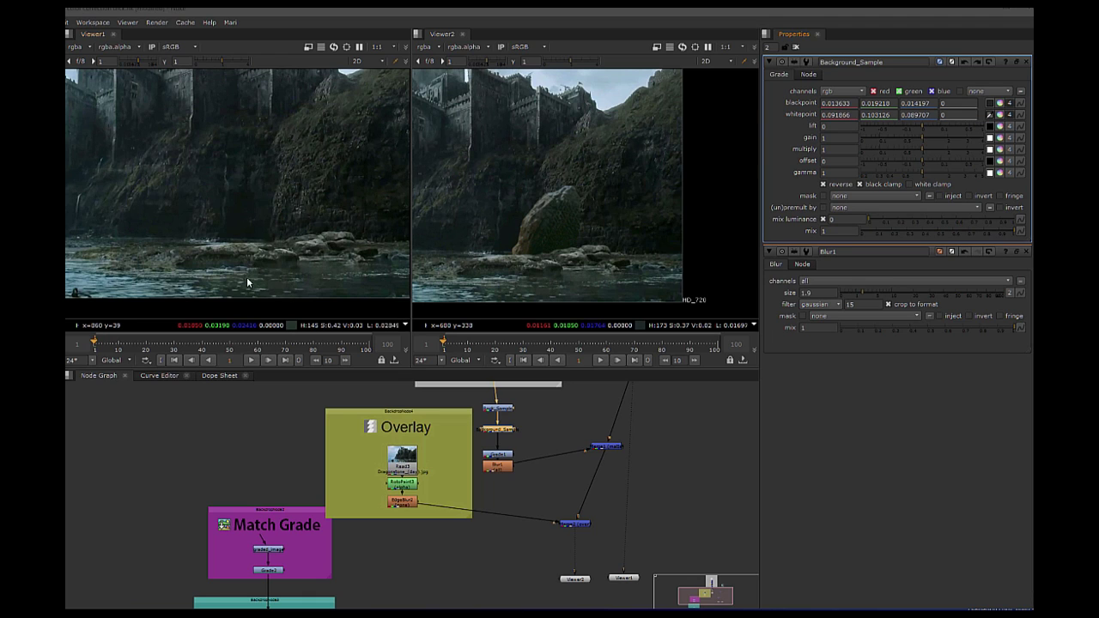
pyautogui.scroll(-3, 241, 277)
pyautogui.scroll(5, 241, 276)
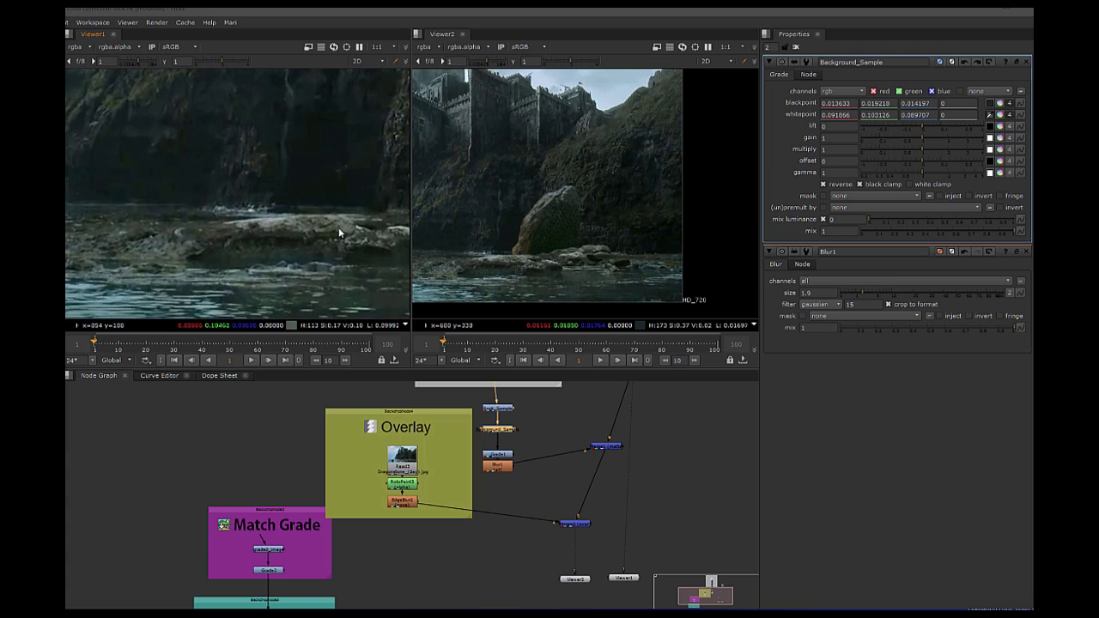
pyautogui.moveTo(338, 226); pyautogui.dragTo(321, 261, button='middle')
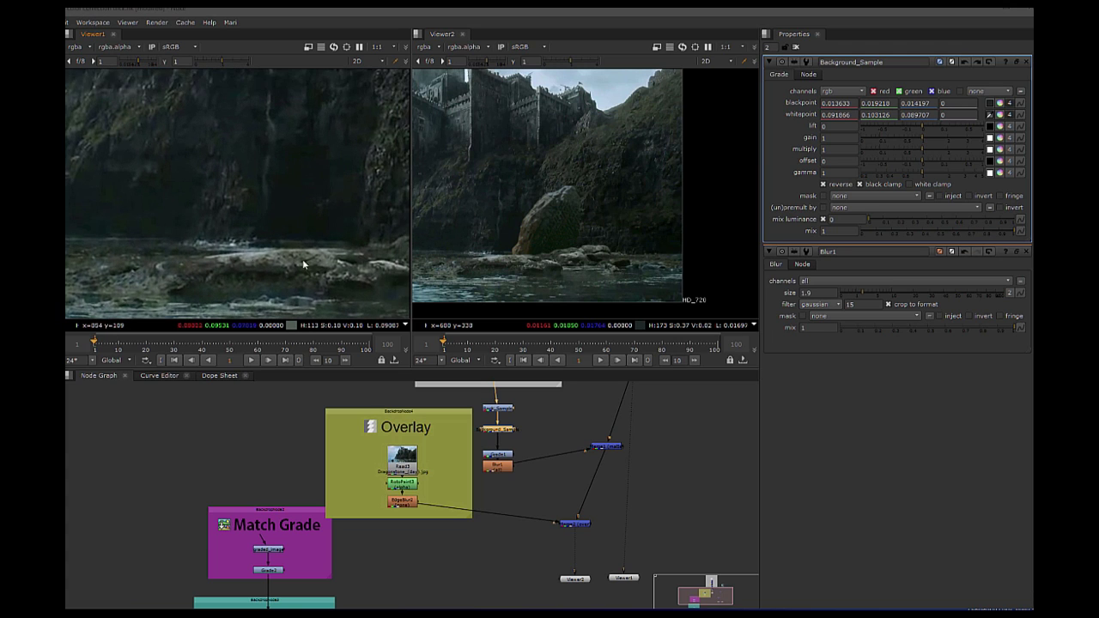
pyautogui.keyDown('ctrl'); pyautogui.click(245, 256); pyautogui.keyUp('ctrl')
pyautogui.keyDown('ctrl'); pyautogui.keyDown('shift'); pyautogui.moveTo(251, 258); pyautogui.dragTo(252, 262); pyautogui.keyUp('shift'); pyautogui.keyUp('ctrl')
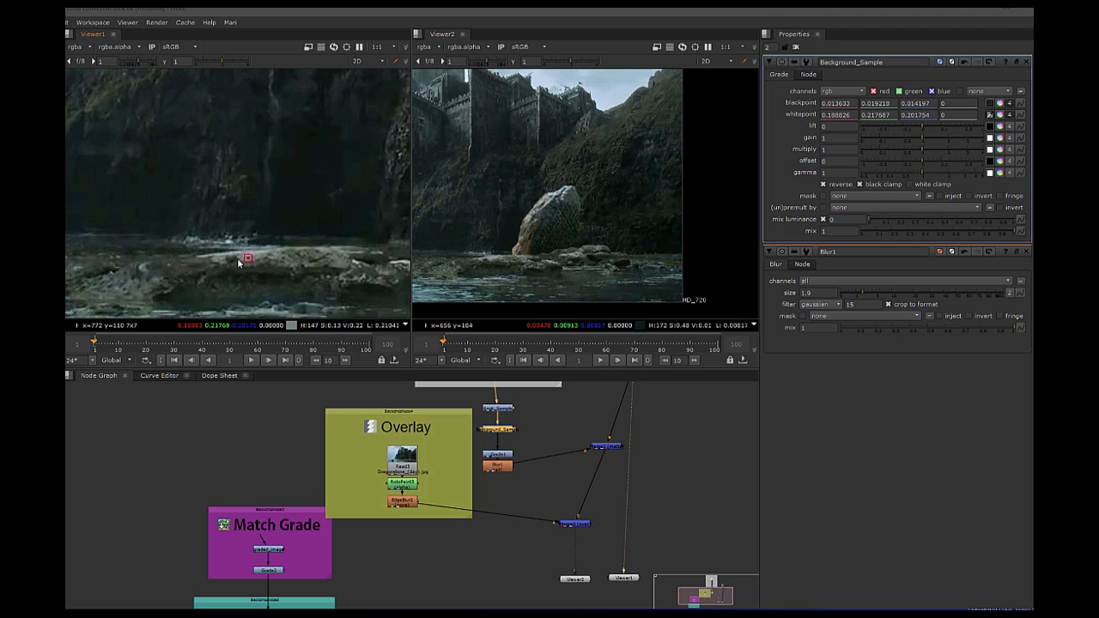
# Step: Try alternative whitepoint samples for Background_Sample from the water and the darker parts of the shoreline rock in Viewer1
pyautogui.keyDown('ctrl'); pyautogui.moveTo(245, 256); pyautogui.dragTo(273, 272); pyautogui.keyUp('ctrl')
pyautogui.keyDown('ctrl'); pyautogui.click(228, 304); pyautogui.keyUp('ctrl')
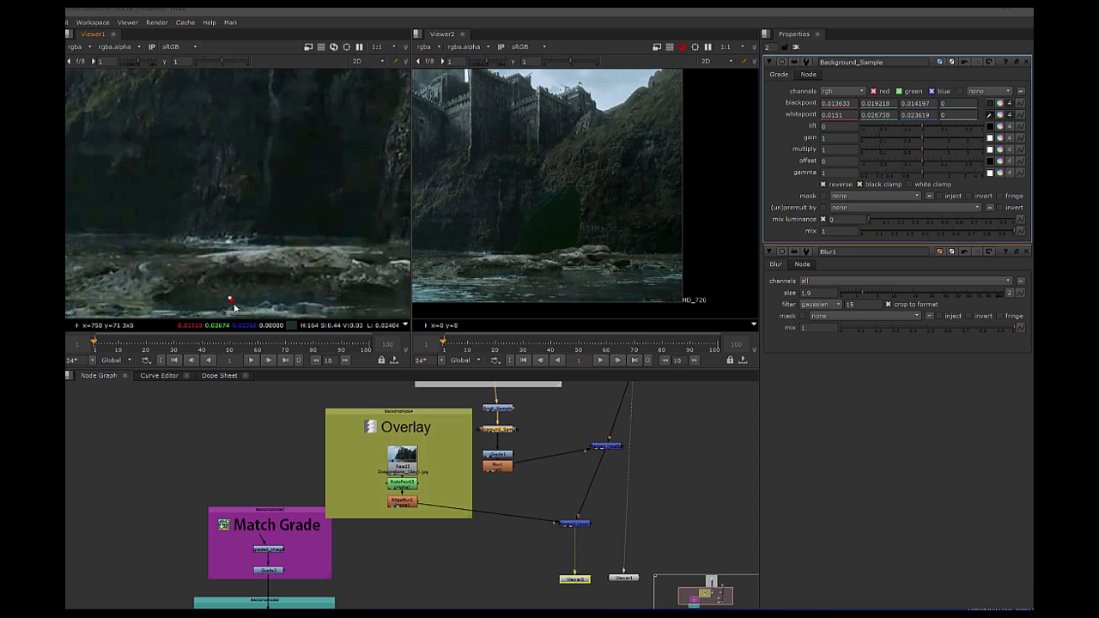
pyautogui.keyDown('ctrl'); pyautogui.click(150, 268); pyautogui.keyUp('ctrl')
pyautogui.keyDown('ctrl'); pyautogui.click(226, 240); pyautogui.keyUp('ctrl')
pyautogui.keyDown('ctrl'); pyautogui.moveTo(226, 240); pyautogui.dragTo(385, 299); pyautogui.keyUp('ctrl')
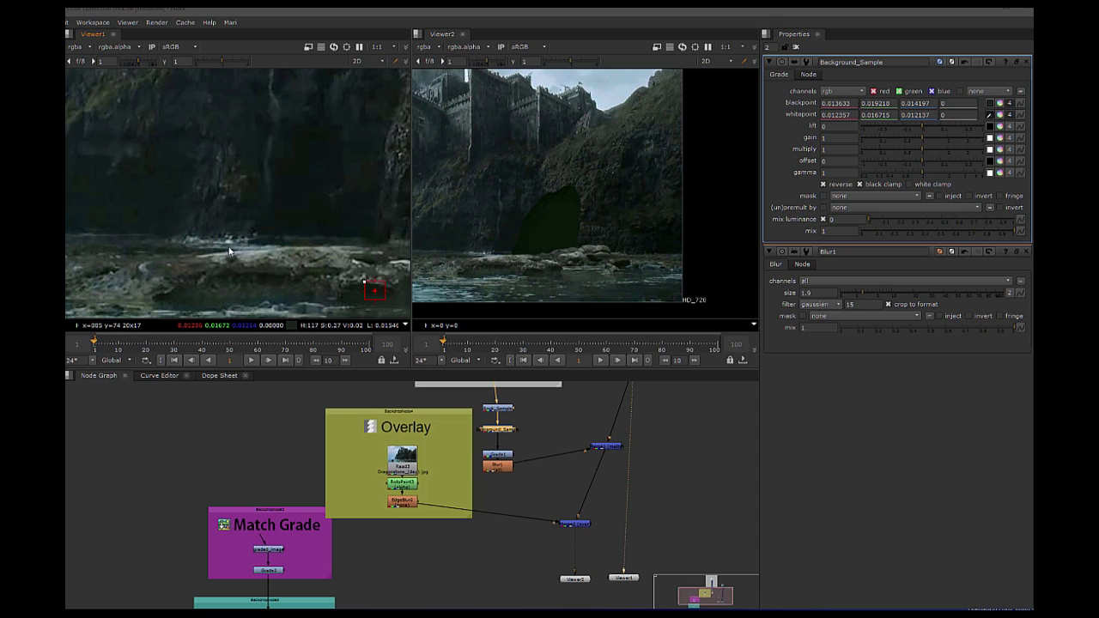
pyautogui.keyDown('ctrl'); pyautogui.moveTo(230, 250); pyautogui.dragTo(262, 270); pyautogui.keyUp('ctrl')
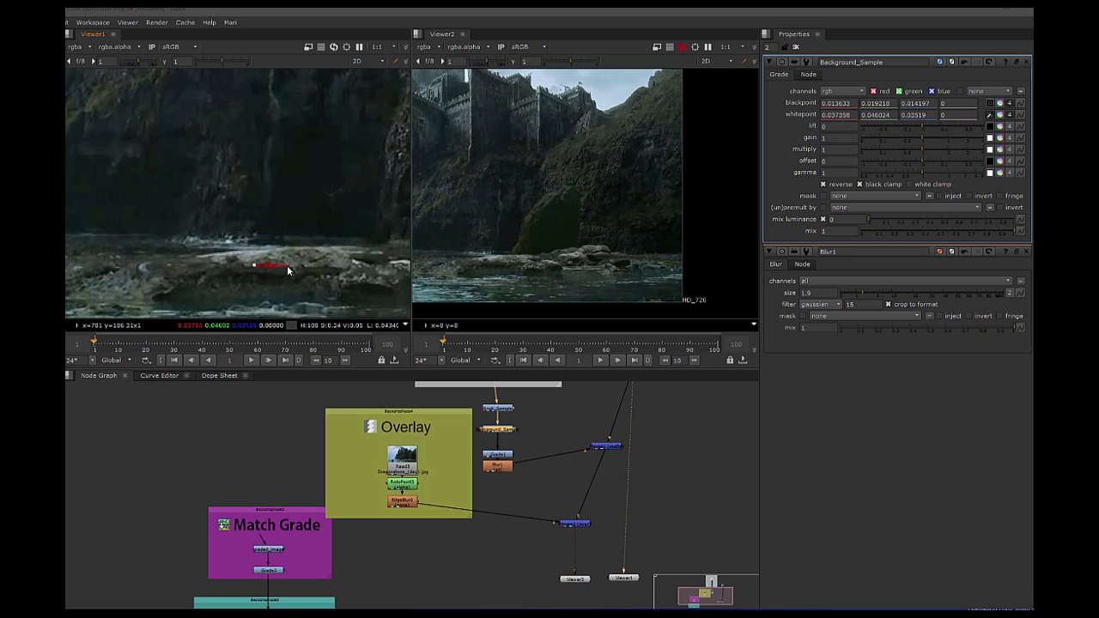
# Step: Sample the Background_Sample whitepoint from a small light patch on the shoreline rock's upper edge in the original plate
pyautogui.keyDown('ctrl'); pyautogui.moveTo(333, 253); pyautogui.dragTo(338, 261); pyautogui.keyUp('ctrl')
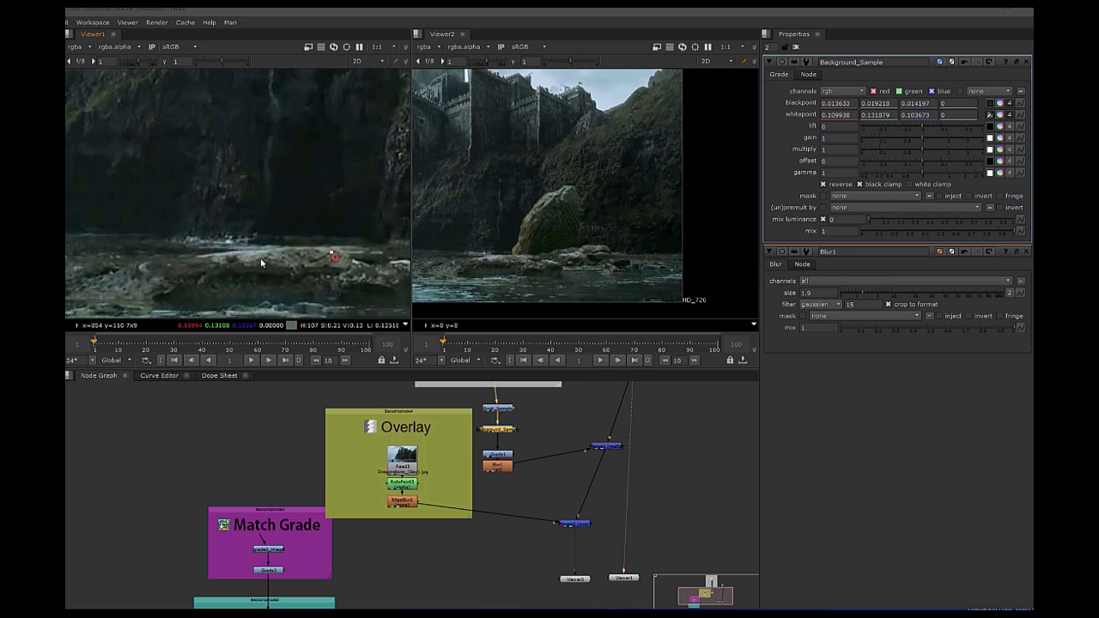
pyautogui.scroll(-5, 257, 258)
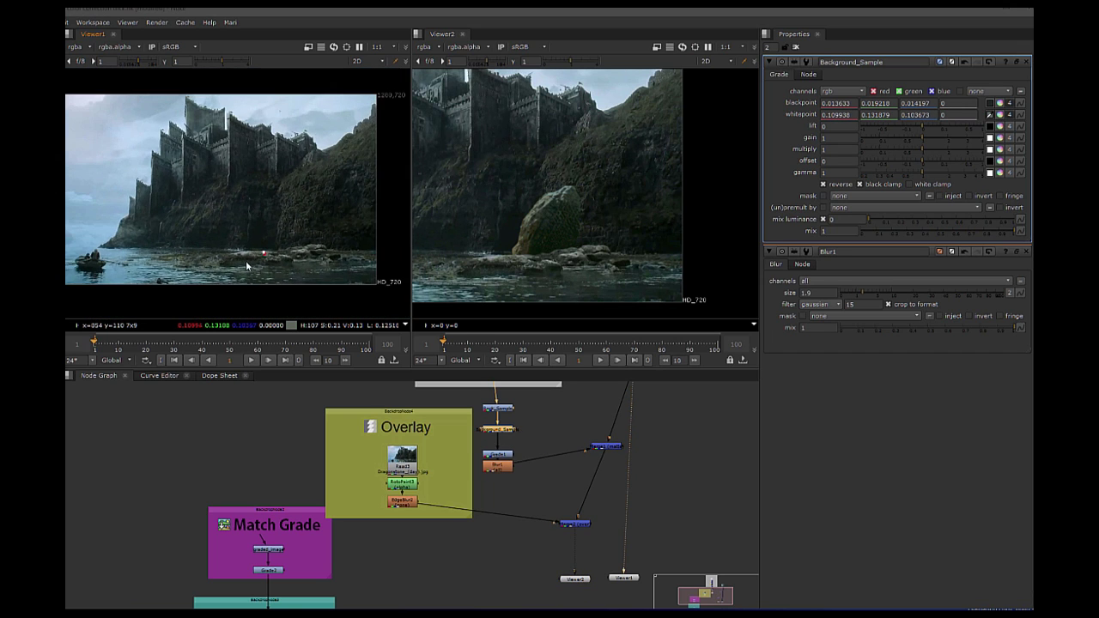
pyautogui.scroll(-5, 537, 270)
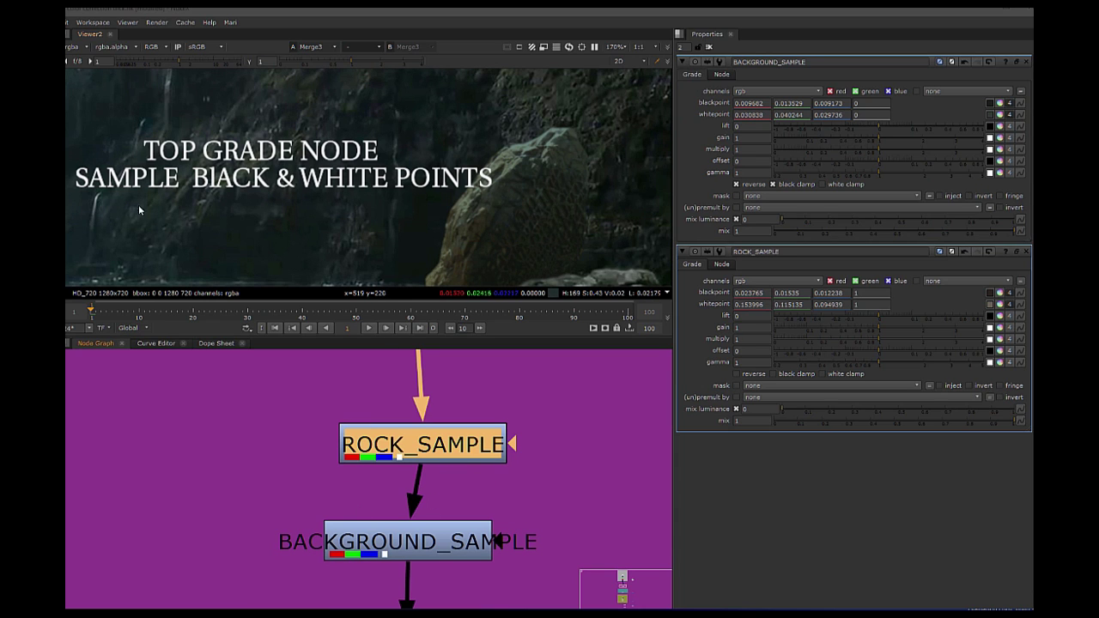
# Step: Align the BACKGROUND_SAMPLE node directly beneath ROCK_SAMPLE in the node graph
pyautogui.moveTo(360, 221); pyautogui.dragTo(356, 146, button='middle')
pyautogui.moveTo(540, 146); pyautogui.dragTo(534, 186, button='middle')
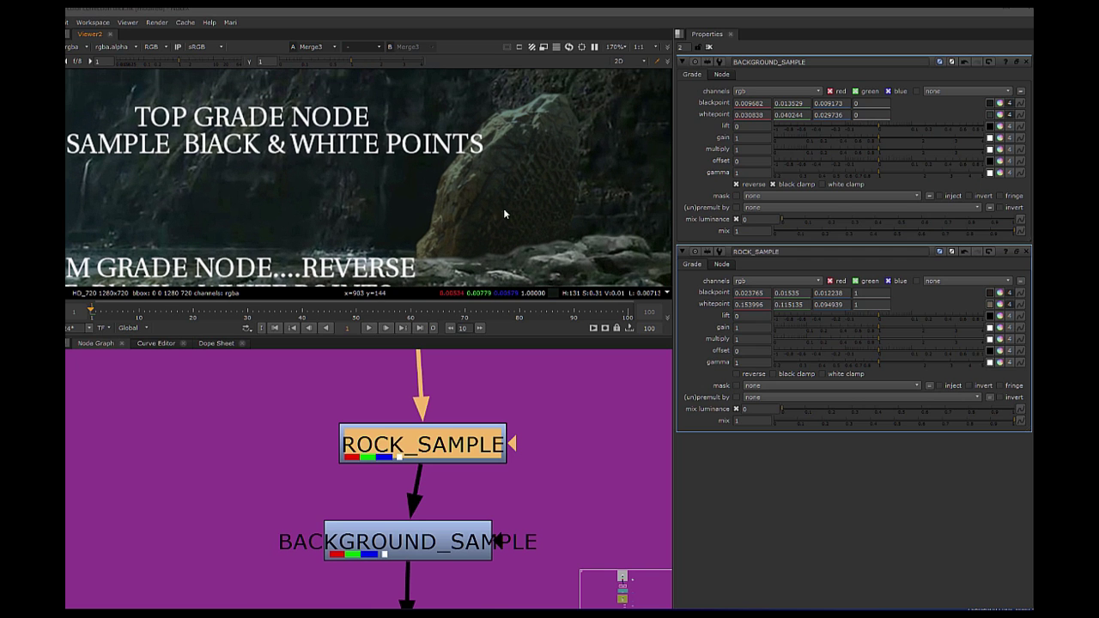
pyautogui.moveTo(446, 232); pyautogui.dragTo(515, 116, button='middle')
pyautogui.moveTo(383, 534); pyautogui.dragTo(394, 511)
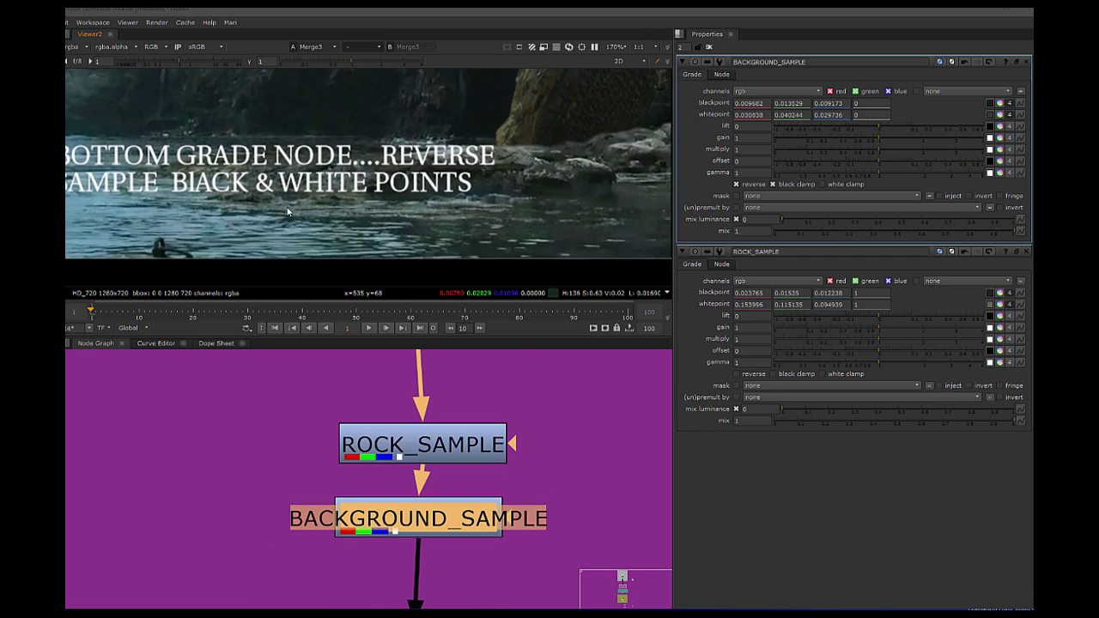